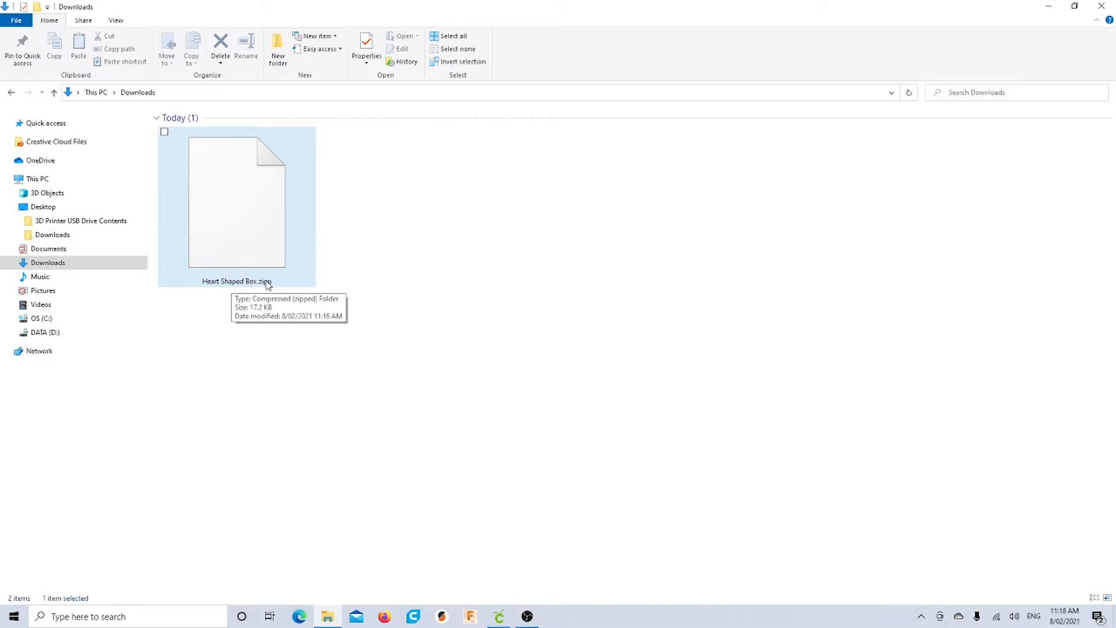
Rename the download from .zipp to Heart Shaped Box.zip and open the zipped folder
right_click(247, 281)
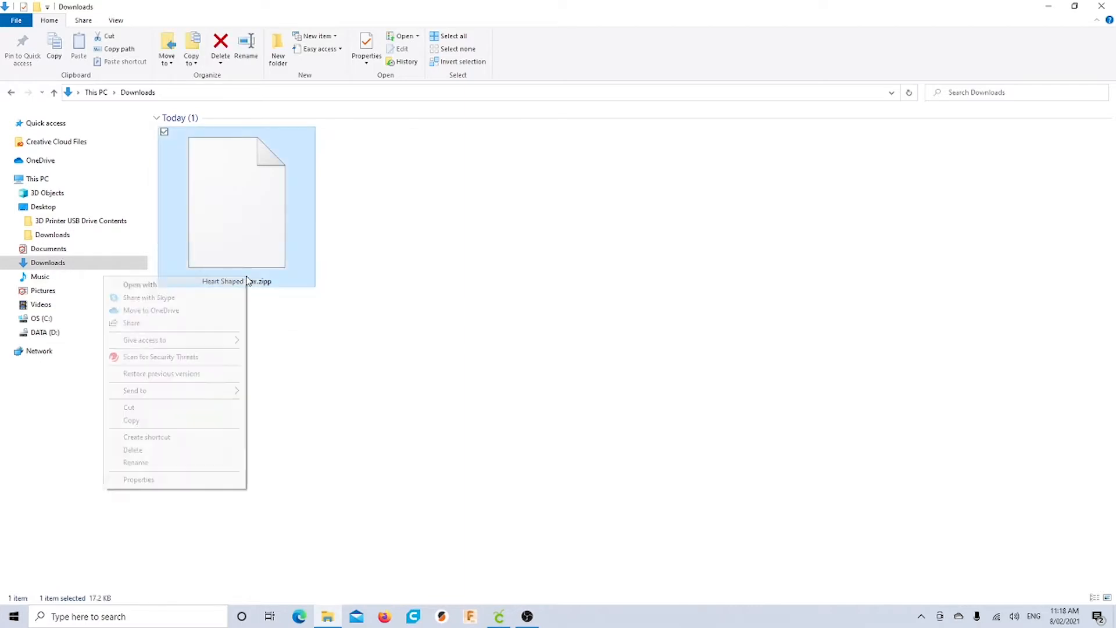
click(181, 465)
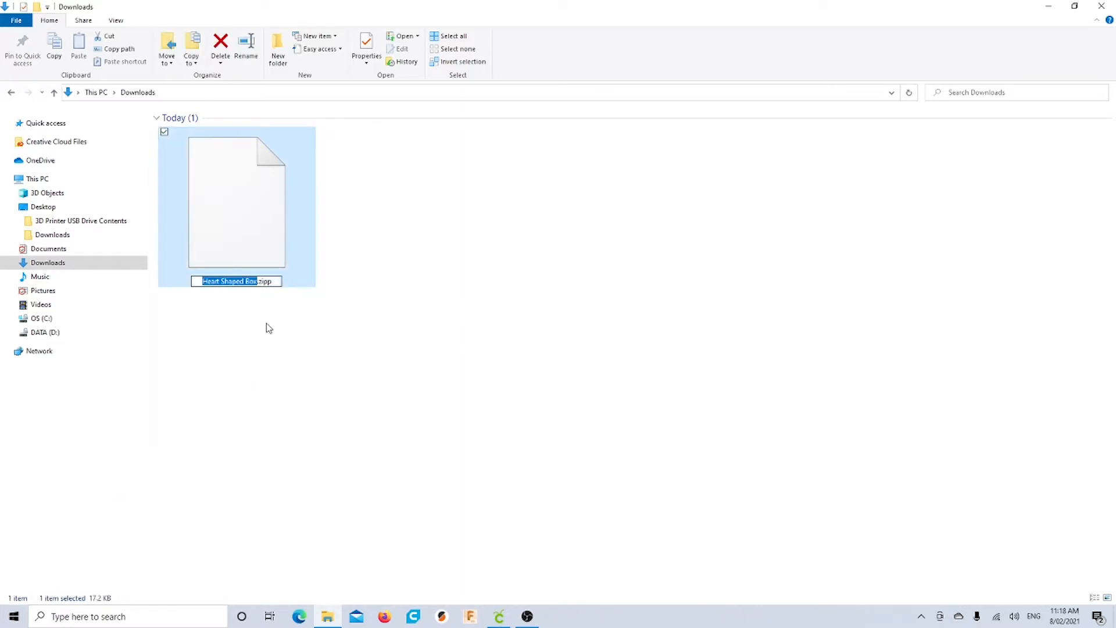
click(277, 281)
text(.zipp)
key(BackSpace)
key(Return)
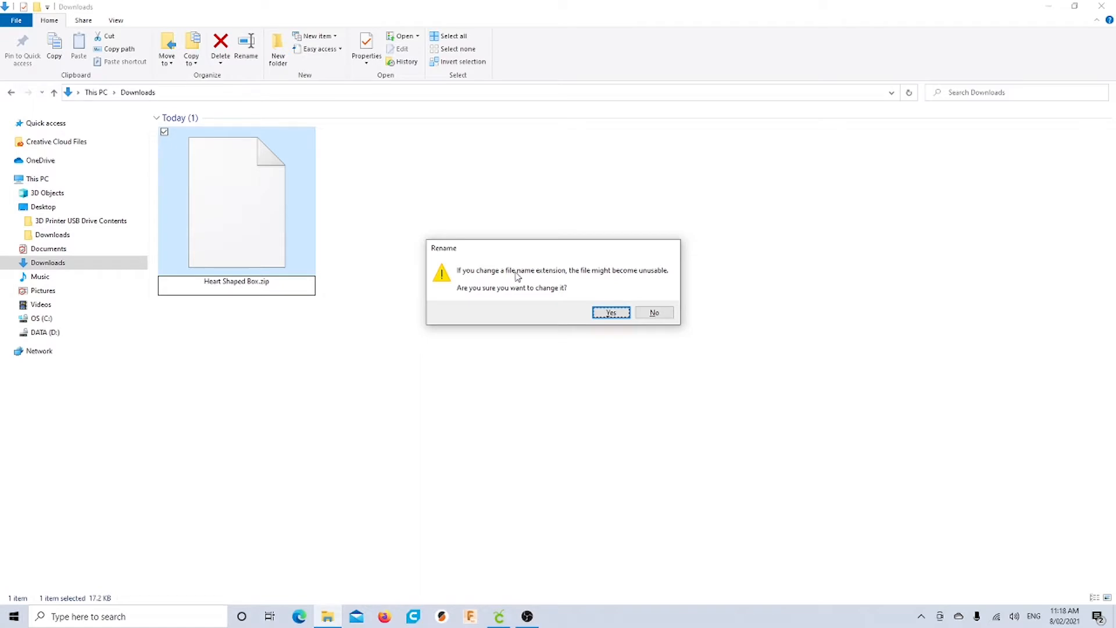
click(611, 313)
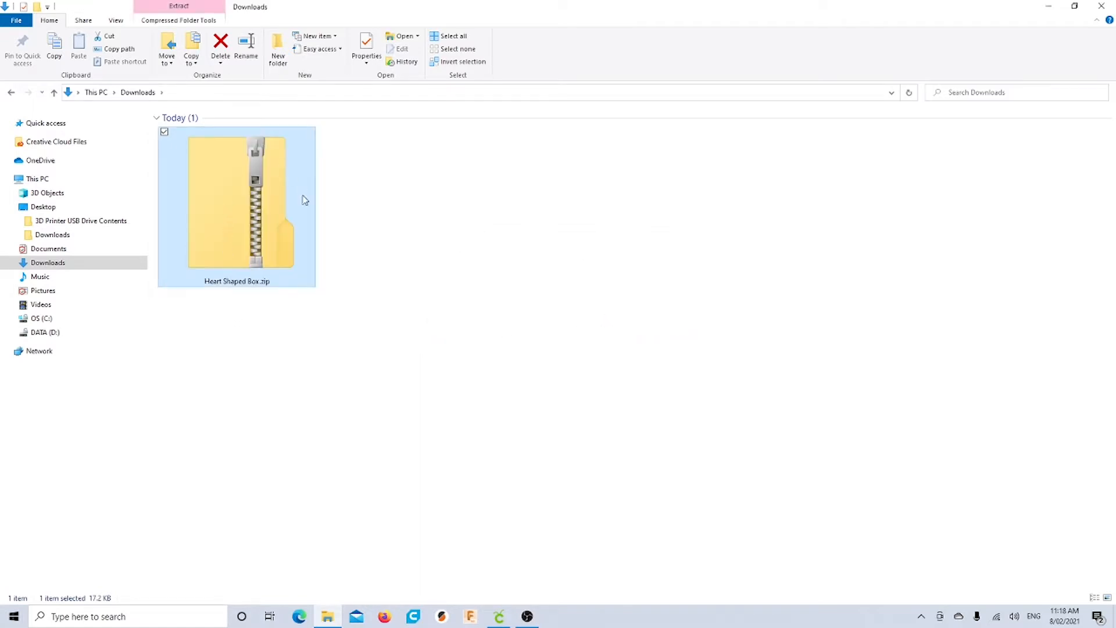
click(289, 337)
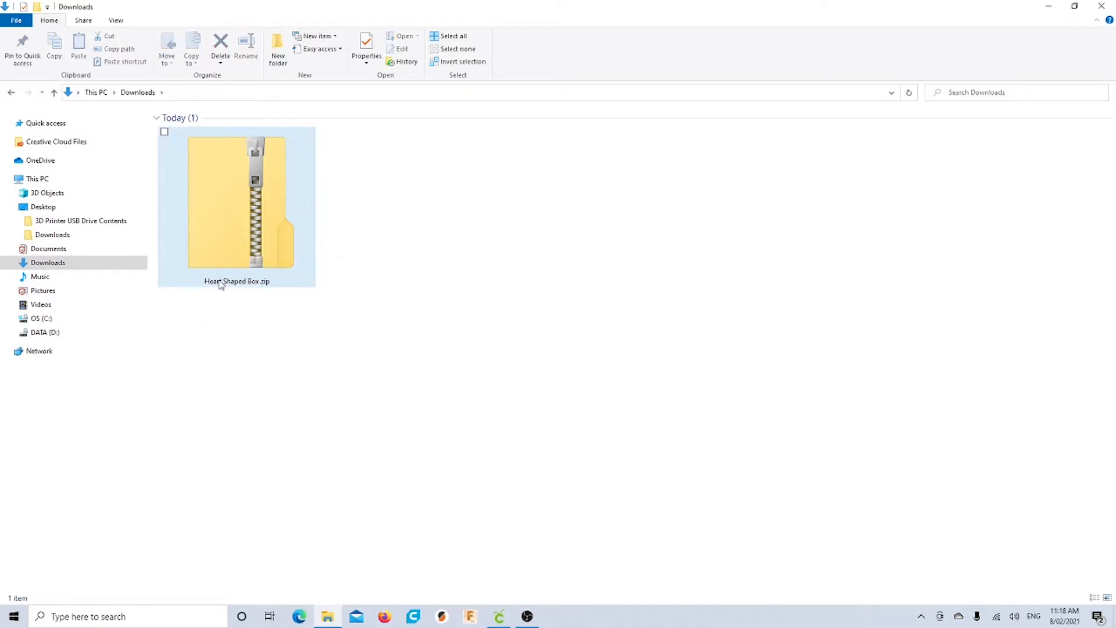
double_click(250, 221)
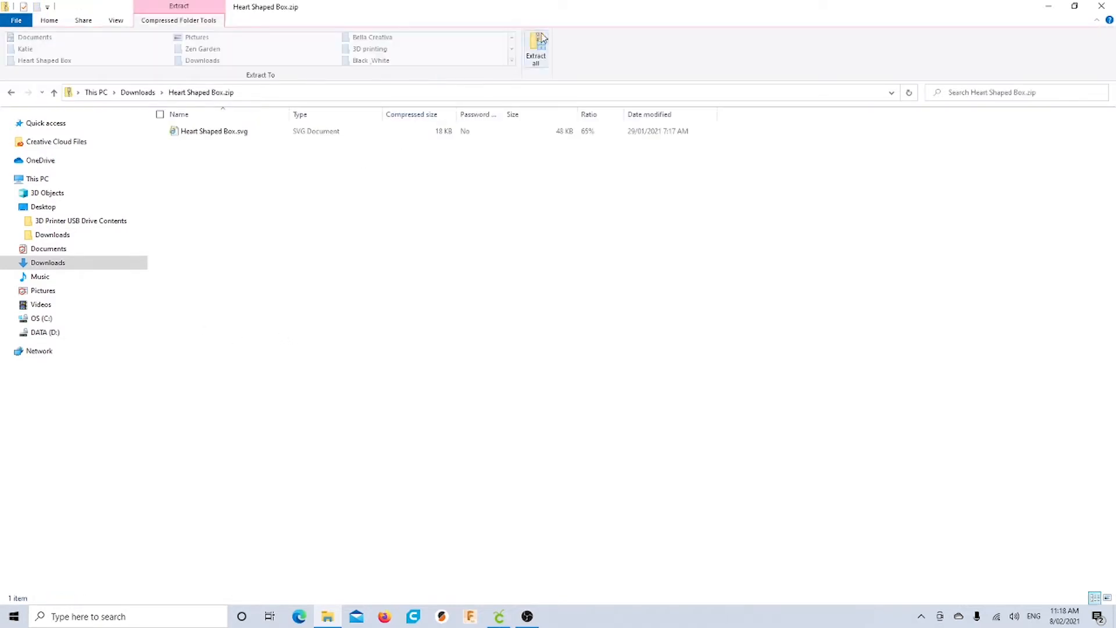
Extract all files from the zip into the suggested Heart Shaped Box folder in Downloads
click(540, 40)
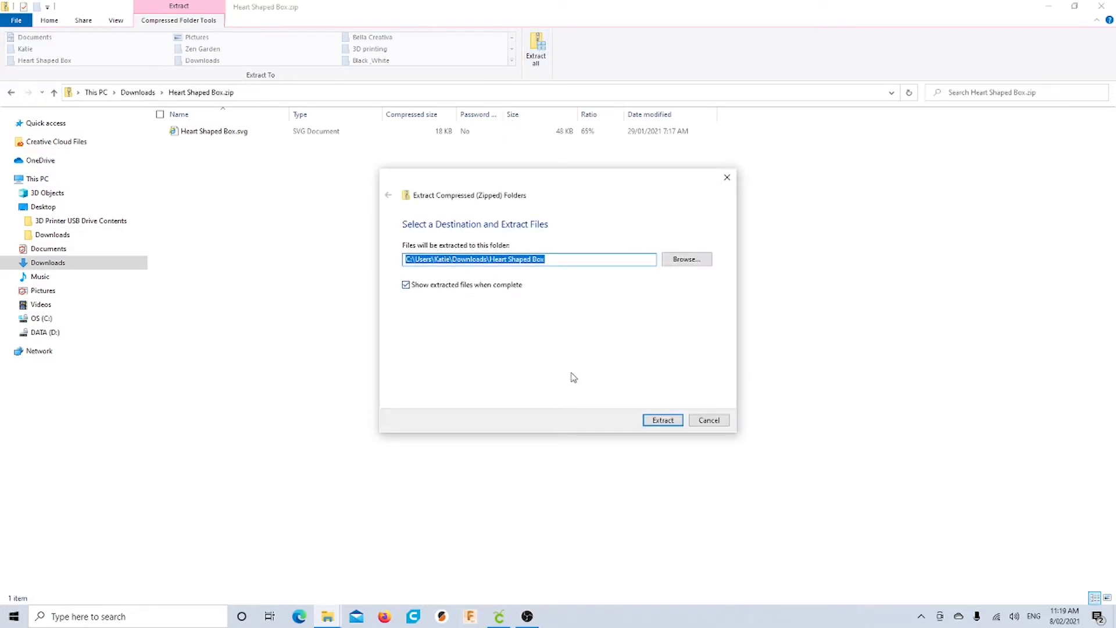
click(663, 422)
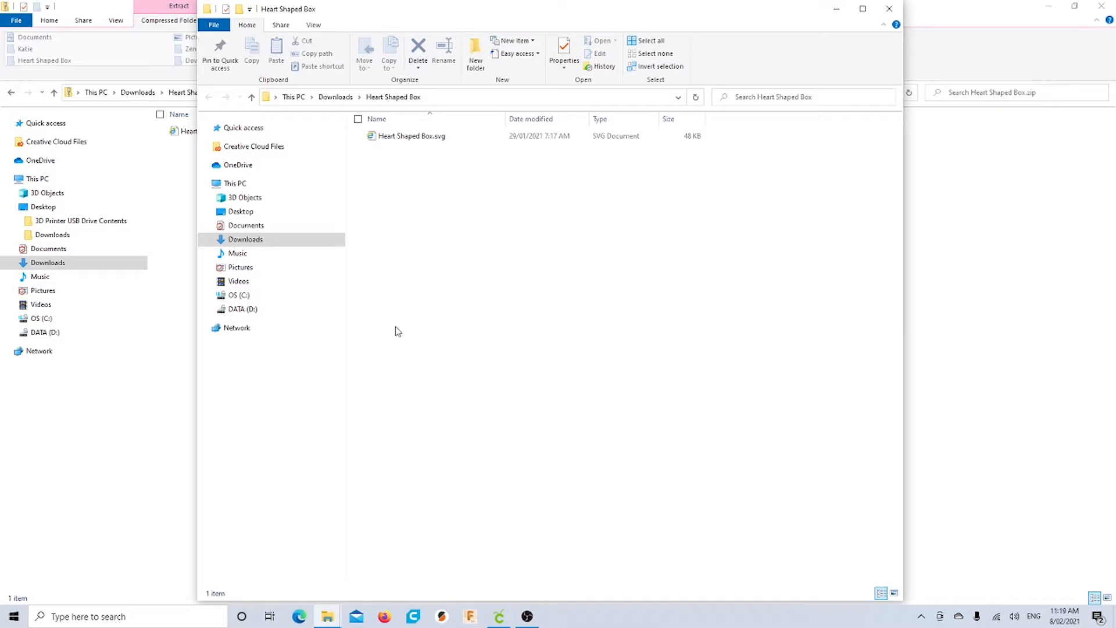
In Design Space, upload Heart Shaped Box.svg from the Downloads > Heart Shaped Box folder
click(498, 616)
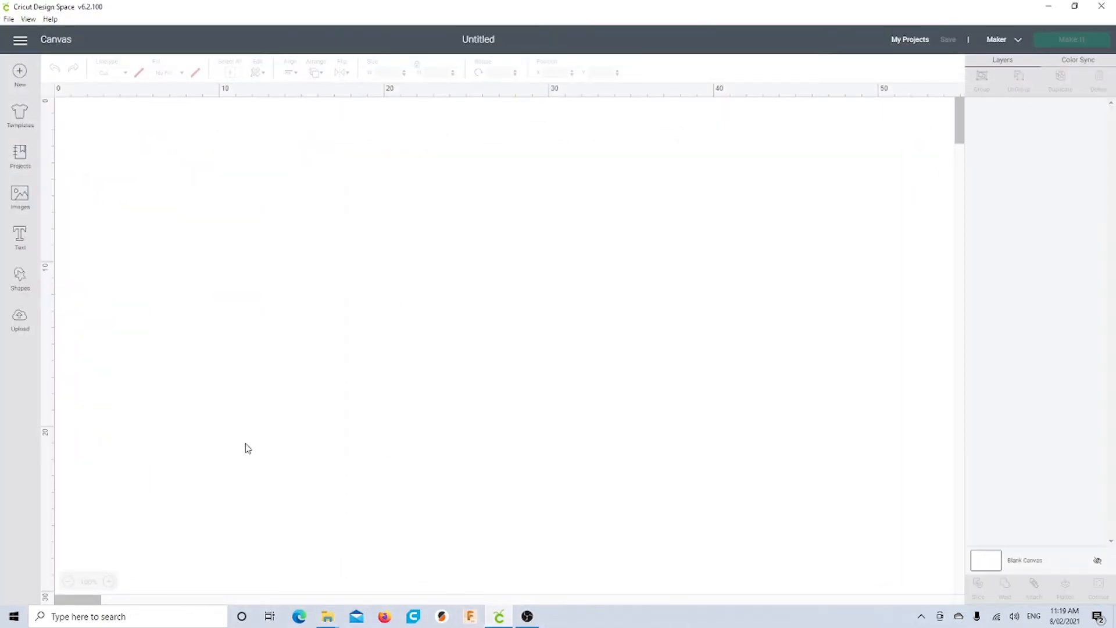
click(20, 326)
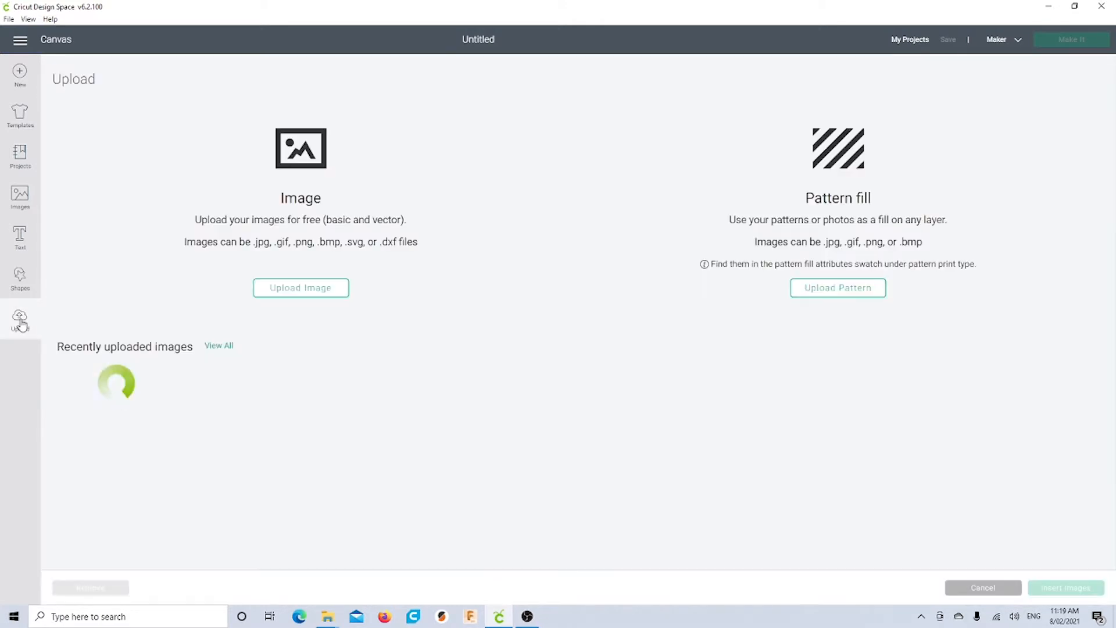
click(274, 289)
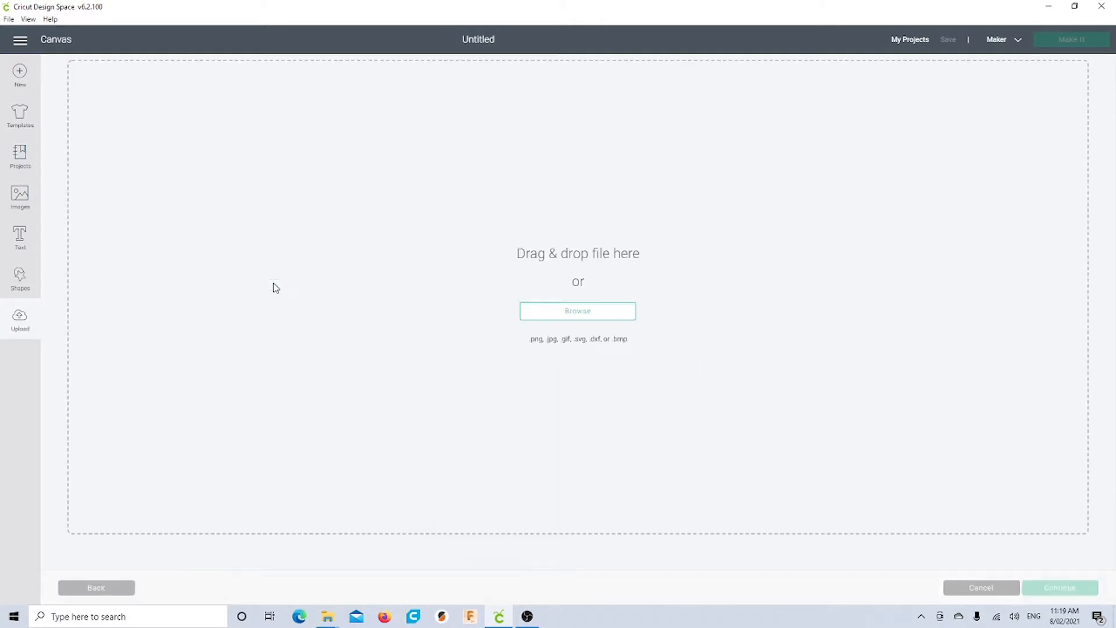
click(545, 317)
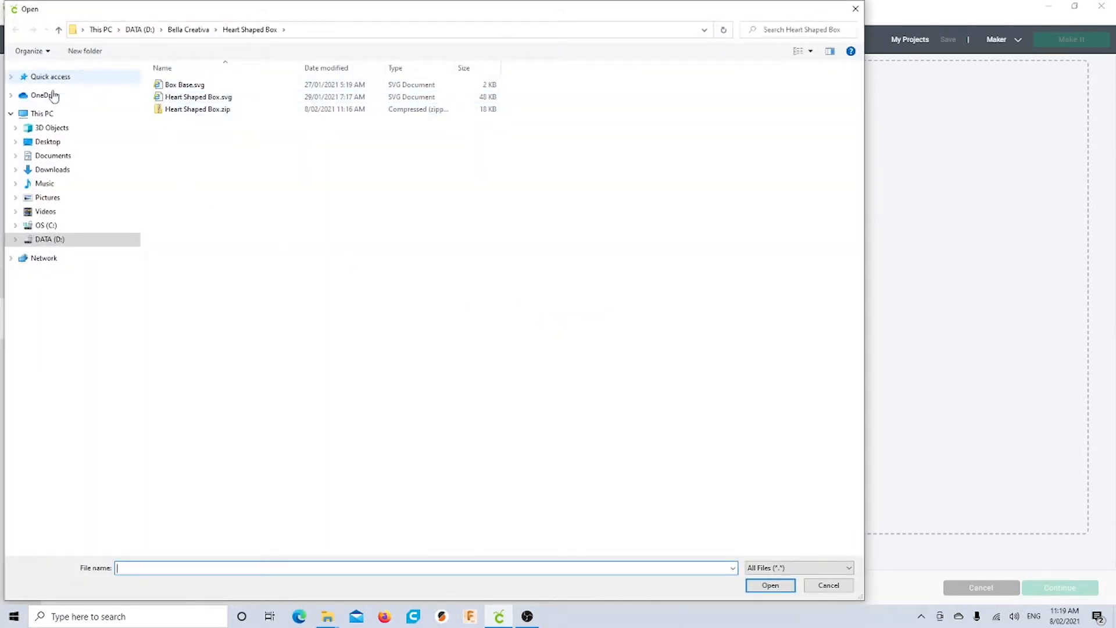
click(51, 170)
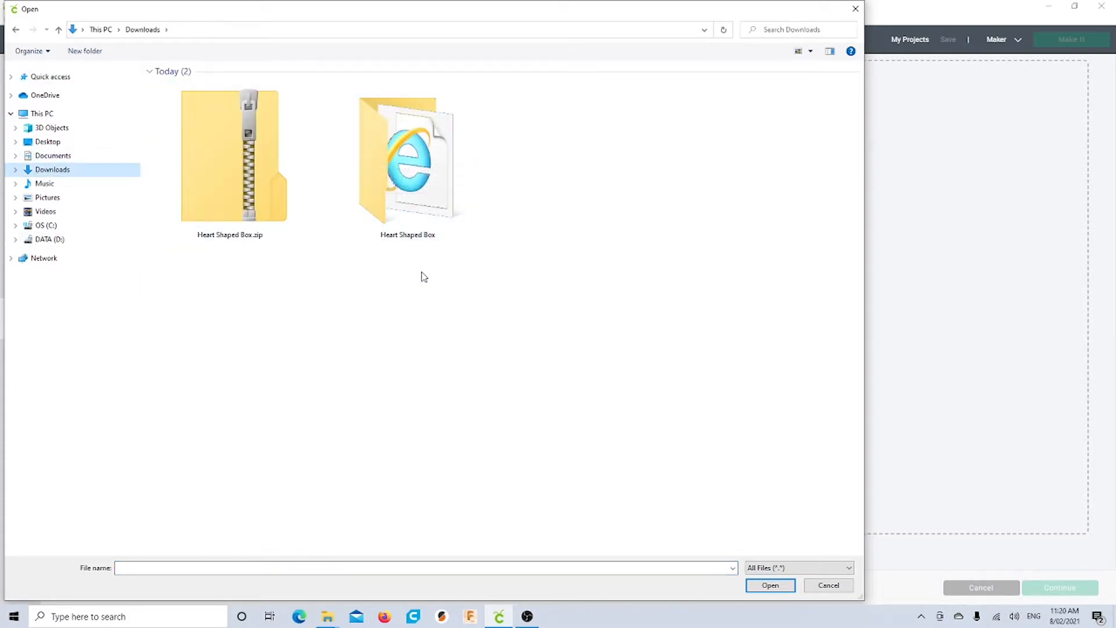
double_click(401, 192)
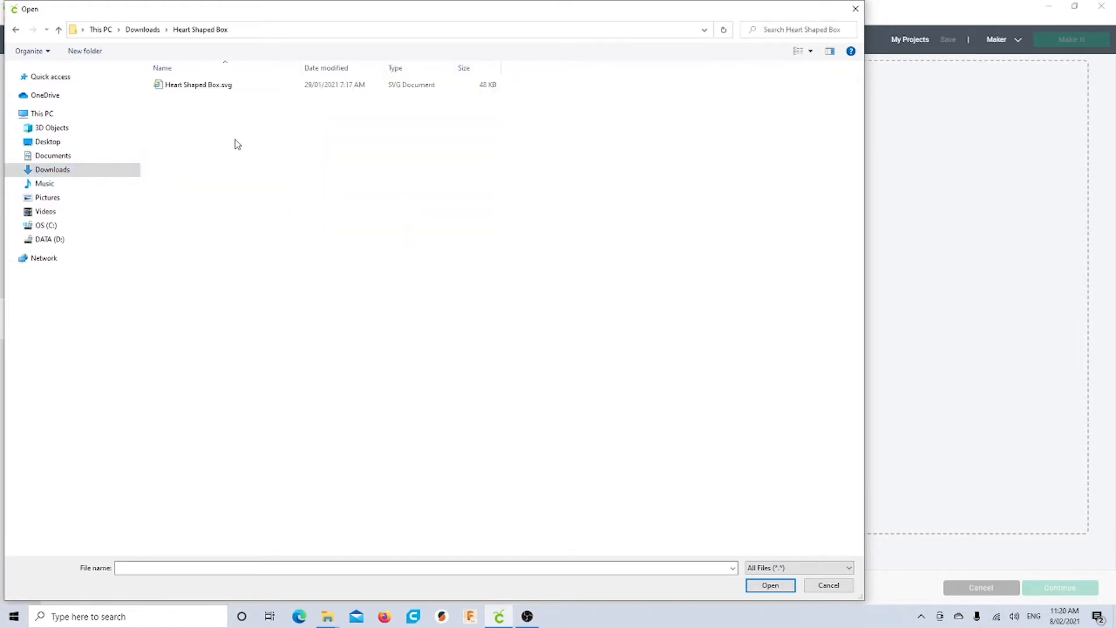
double_click(205, 87)
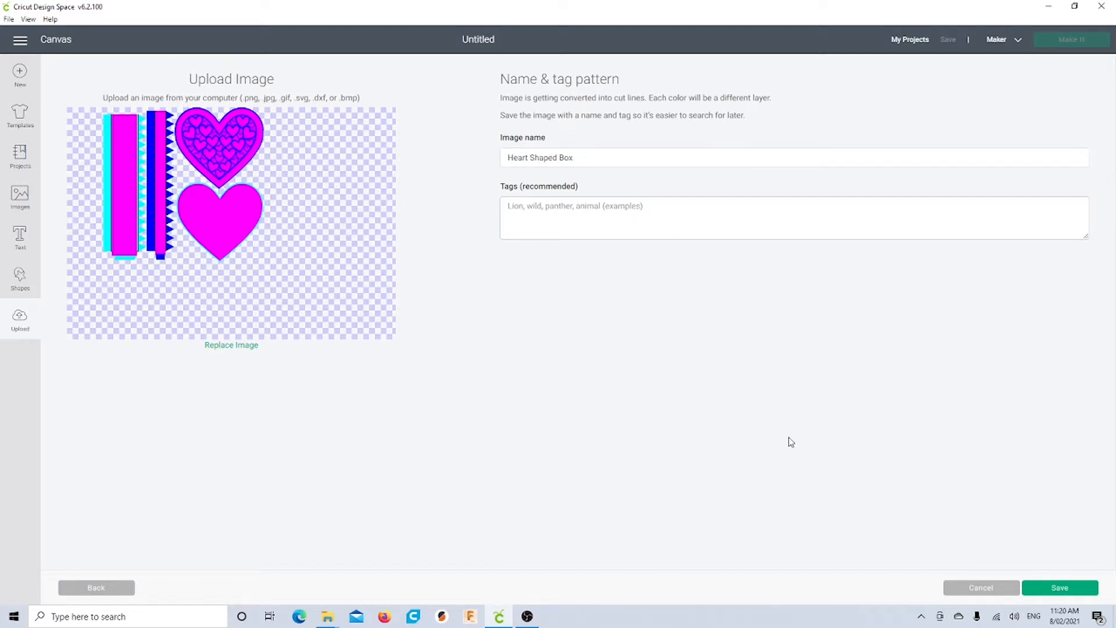
Save the Heart Shaped Box upload, then insert it from Recently uploaded images onto the canvas
click(1057, 590)
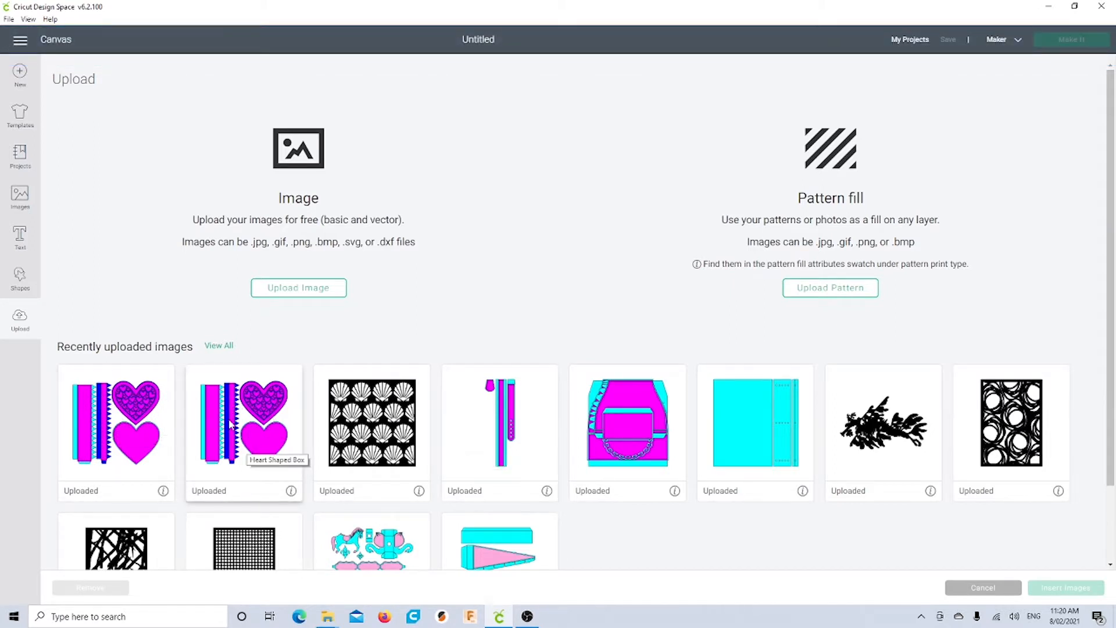
click(141, 421)
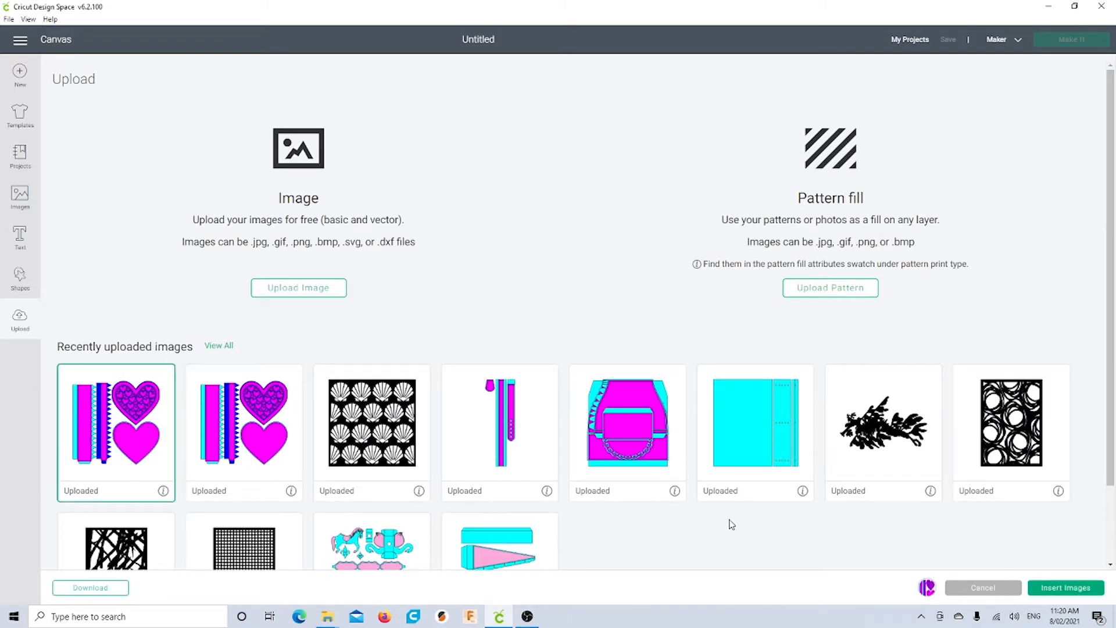
click(1055, 588)
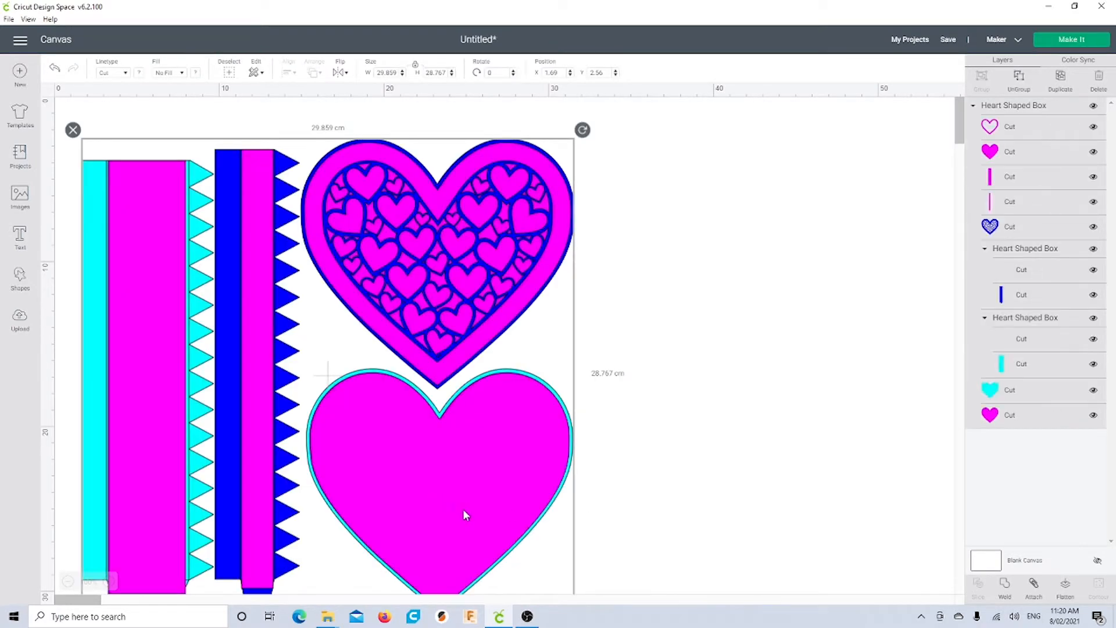
Zoom out, ungroup the Heart Shaped Box design, and drag the long magenta strip right of the hearts
drag(440, 510, 444, 492)
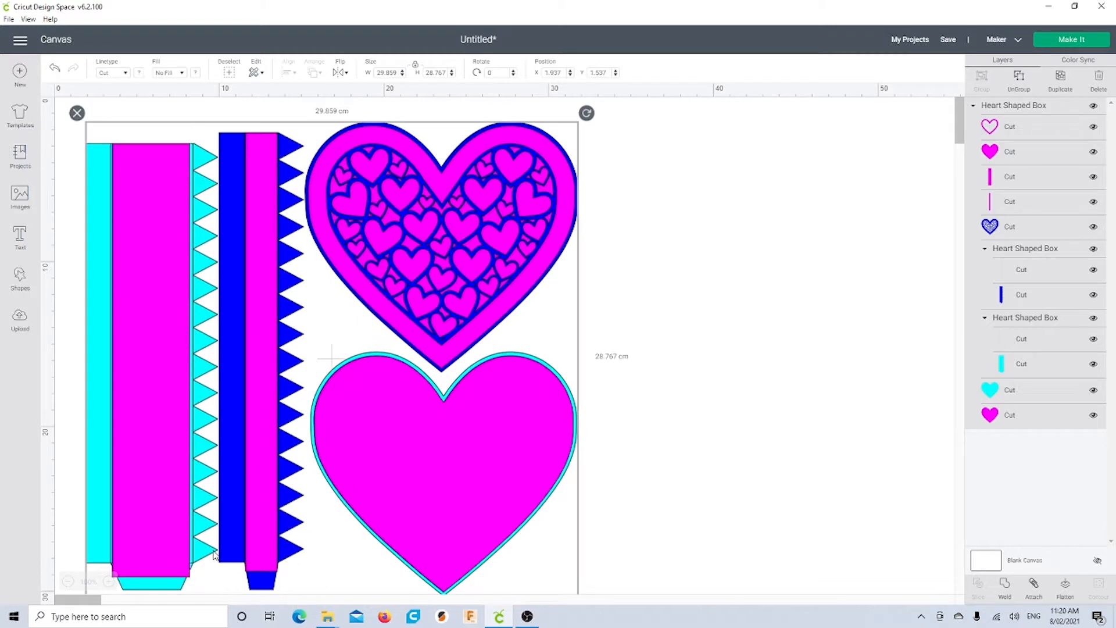
click(67, 582)
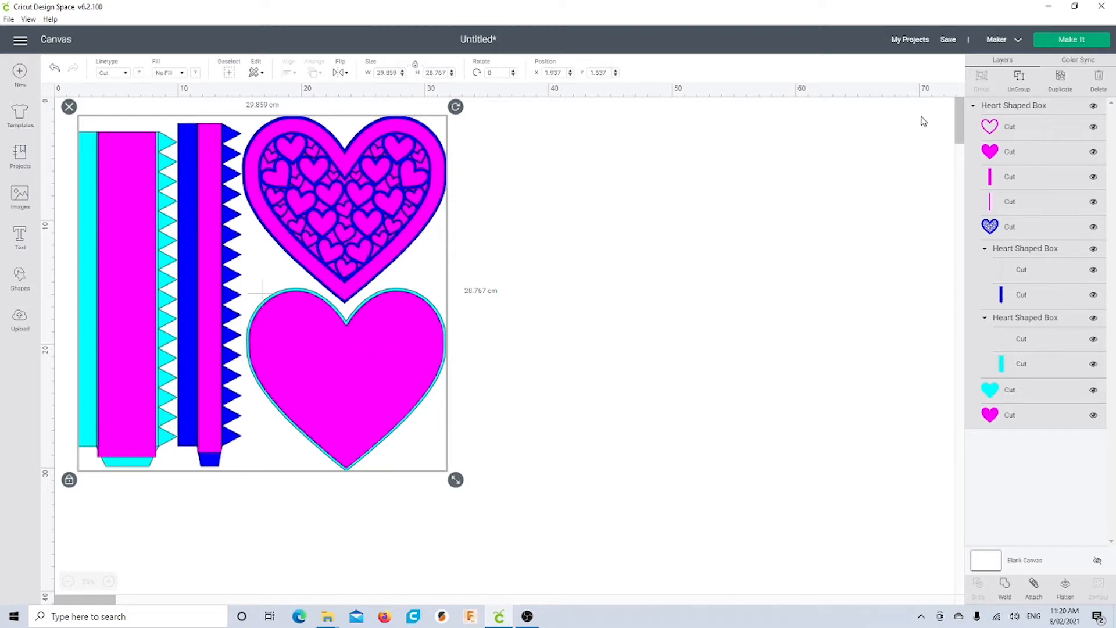
click(1020, 77)
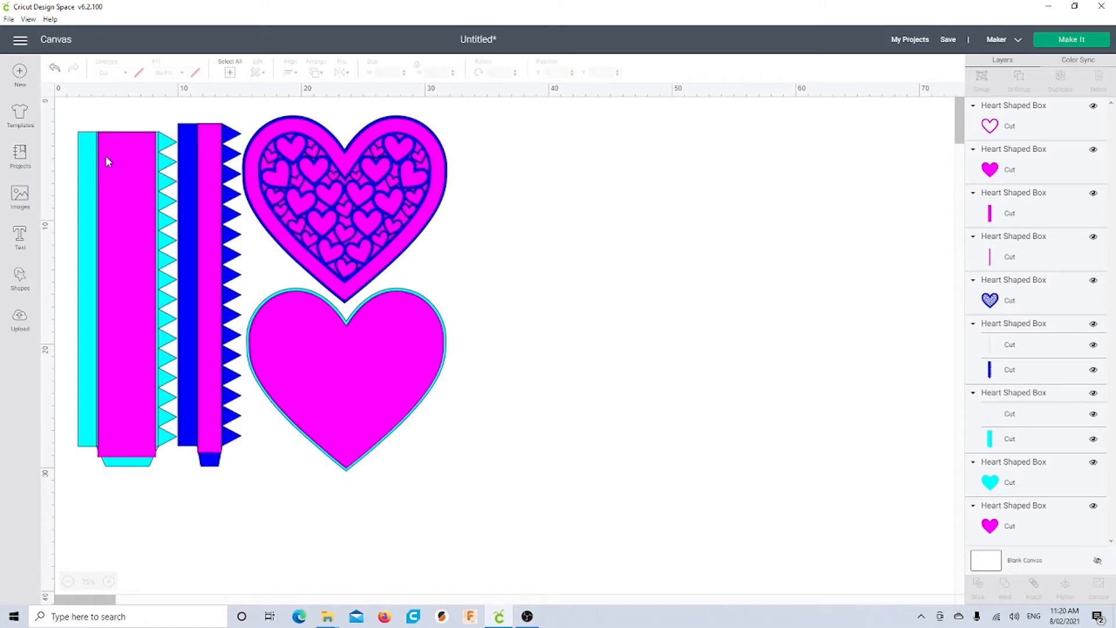
drag(134, 198, 505, 200)
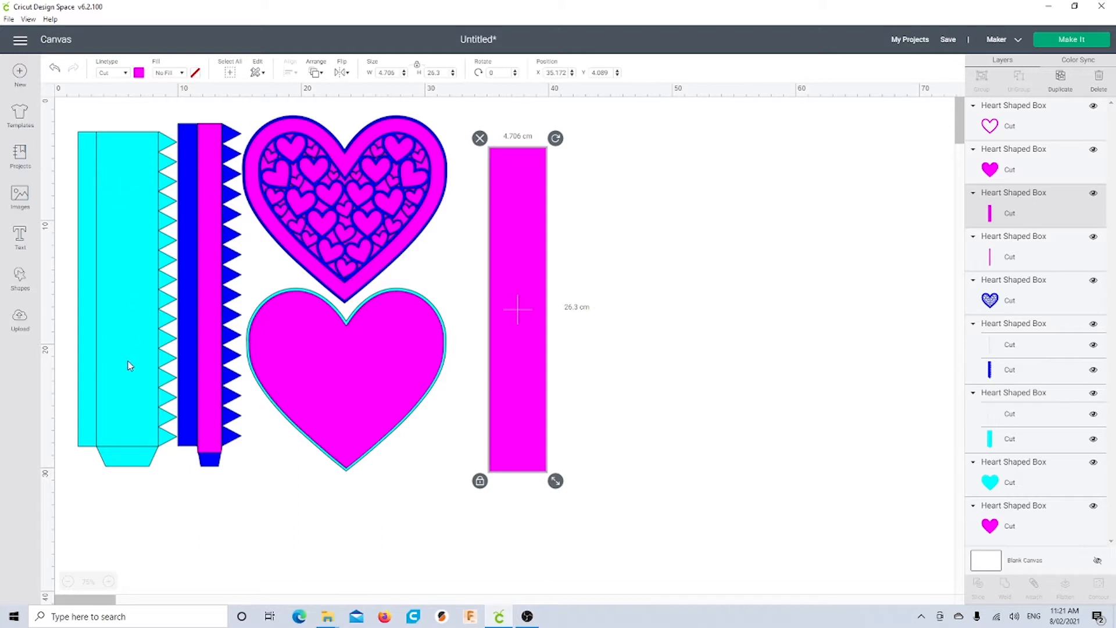
Set the cyan side piece's inner fold lines to Score, then select the piece with them
click(113, 211)
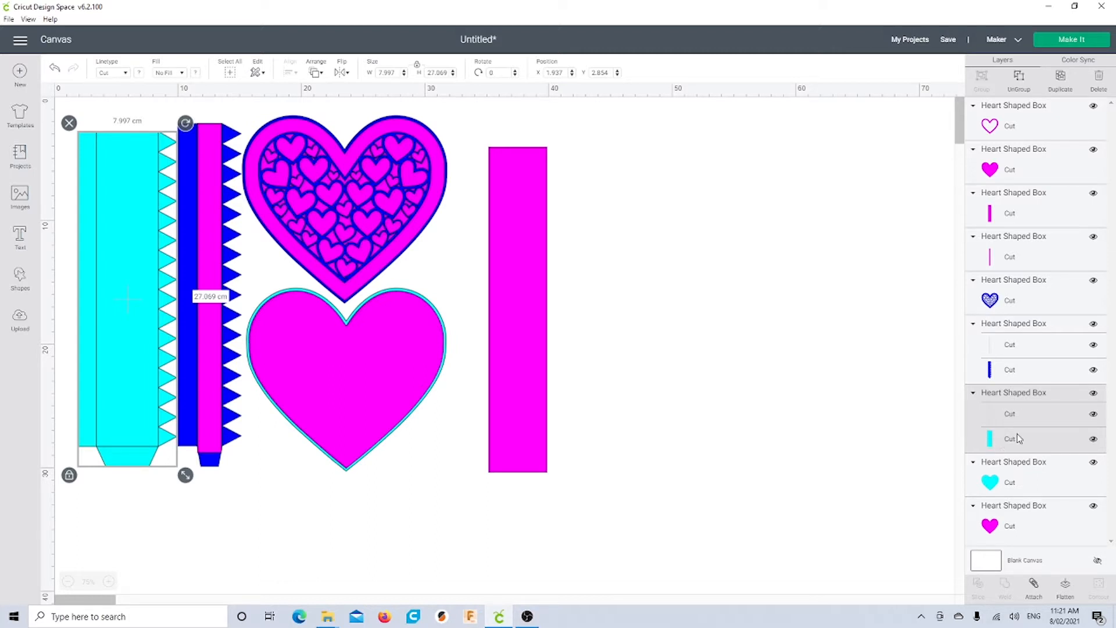
click(1009, 418)
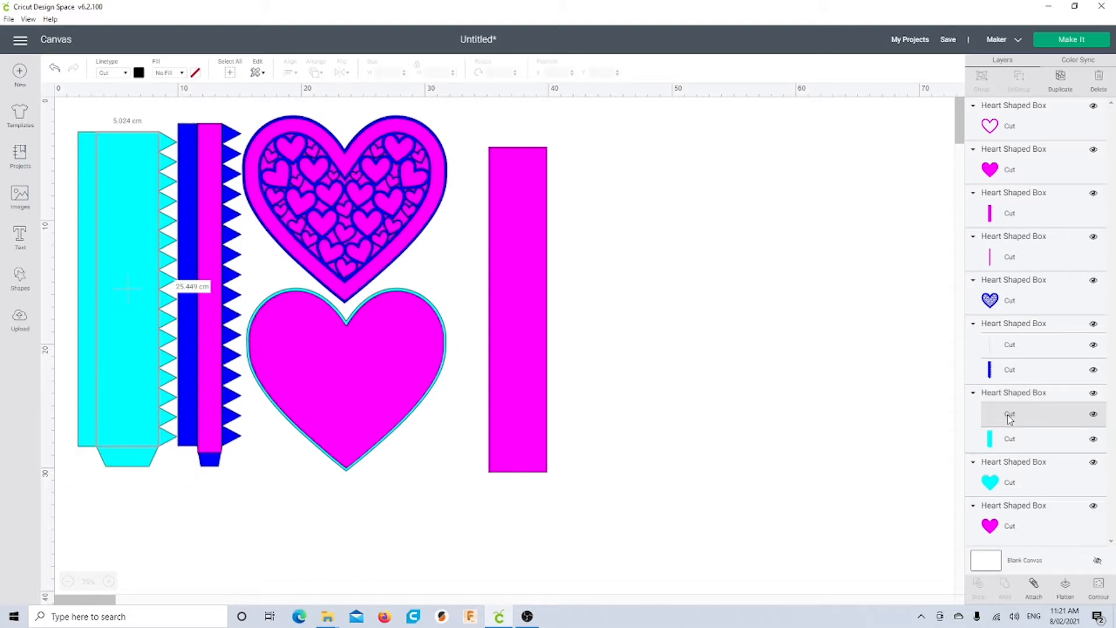
click(126, 78)
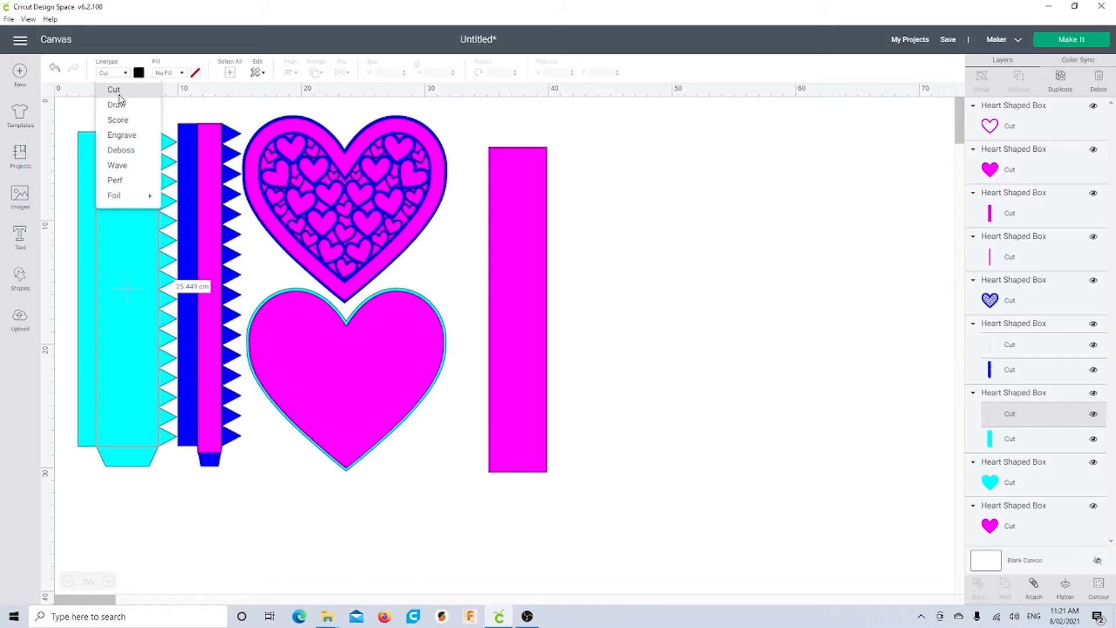
click(120, 120)
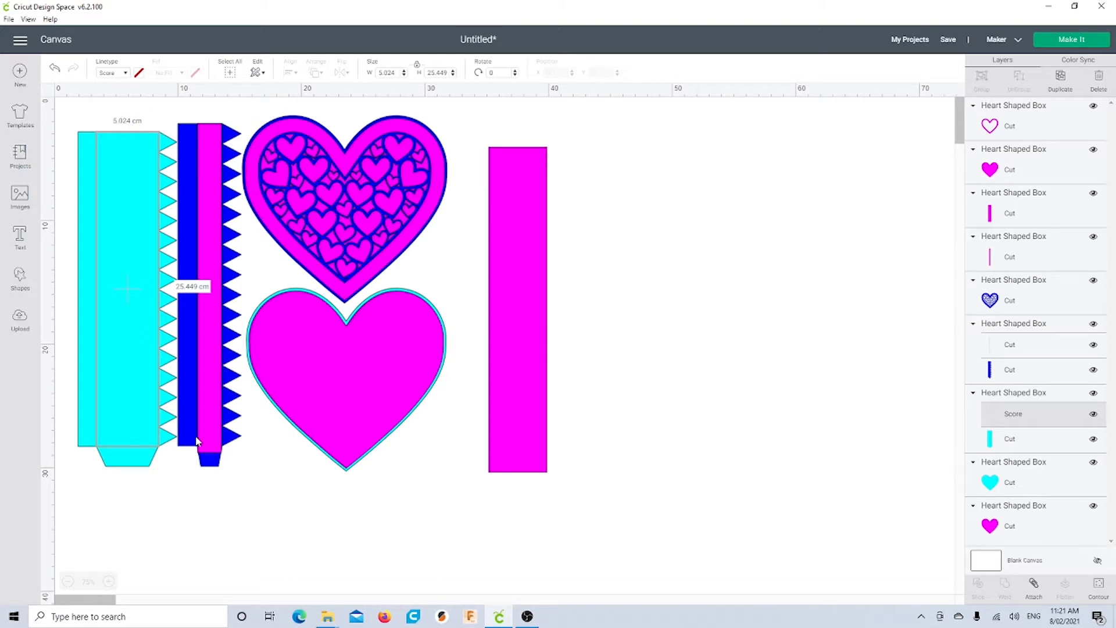
click(202, 497)
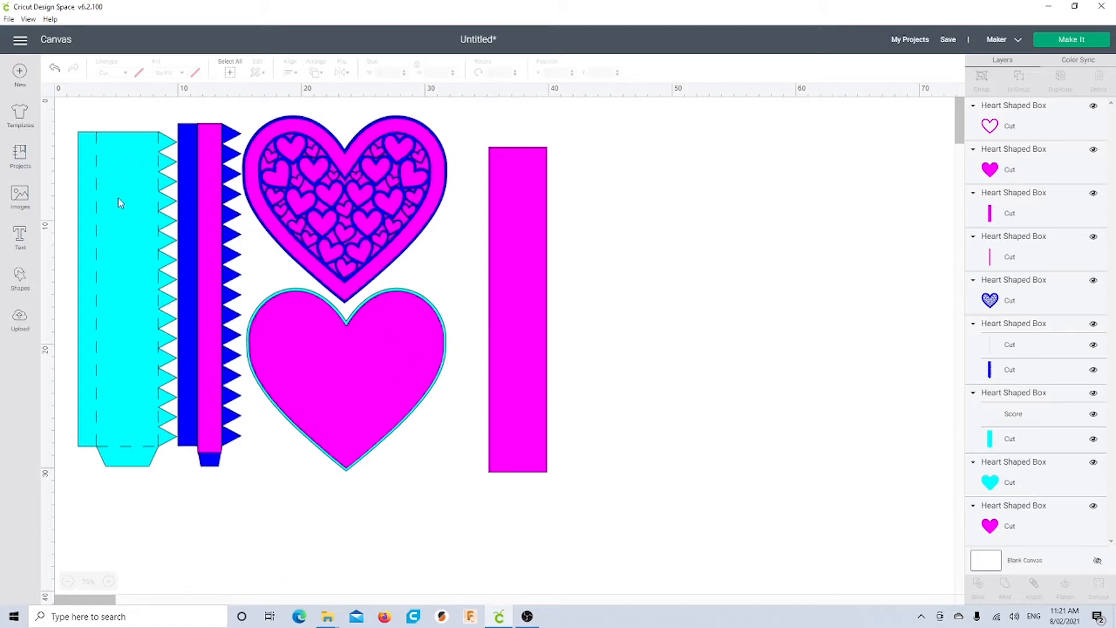
drag(80, 115, 162, 251)
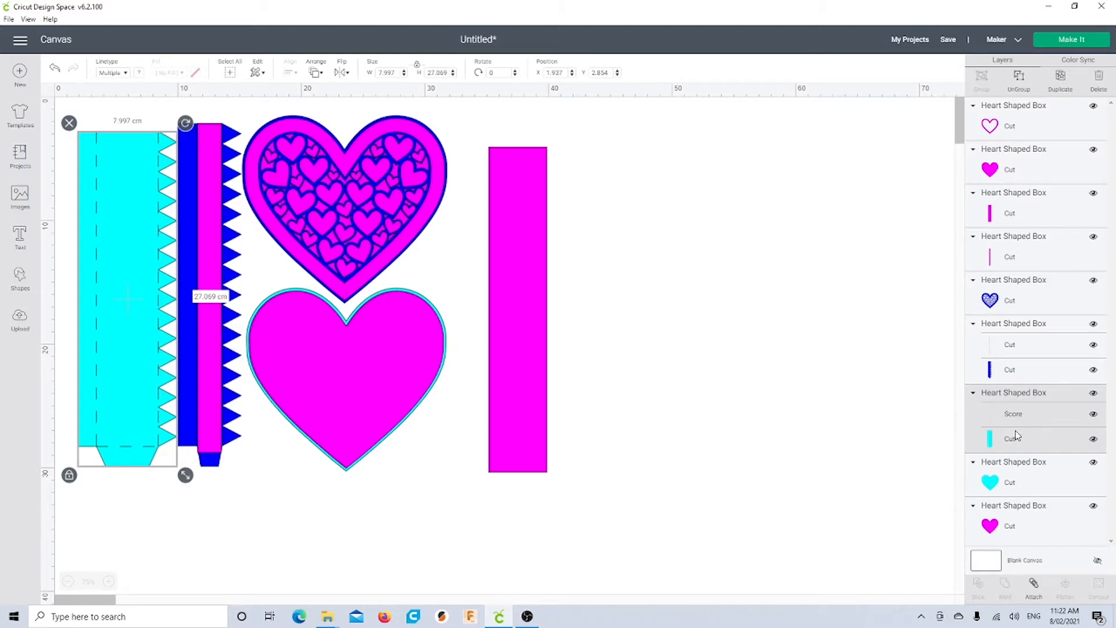
Attach the score lines to the cyan panel and send it to the back
click(1034, 584)
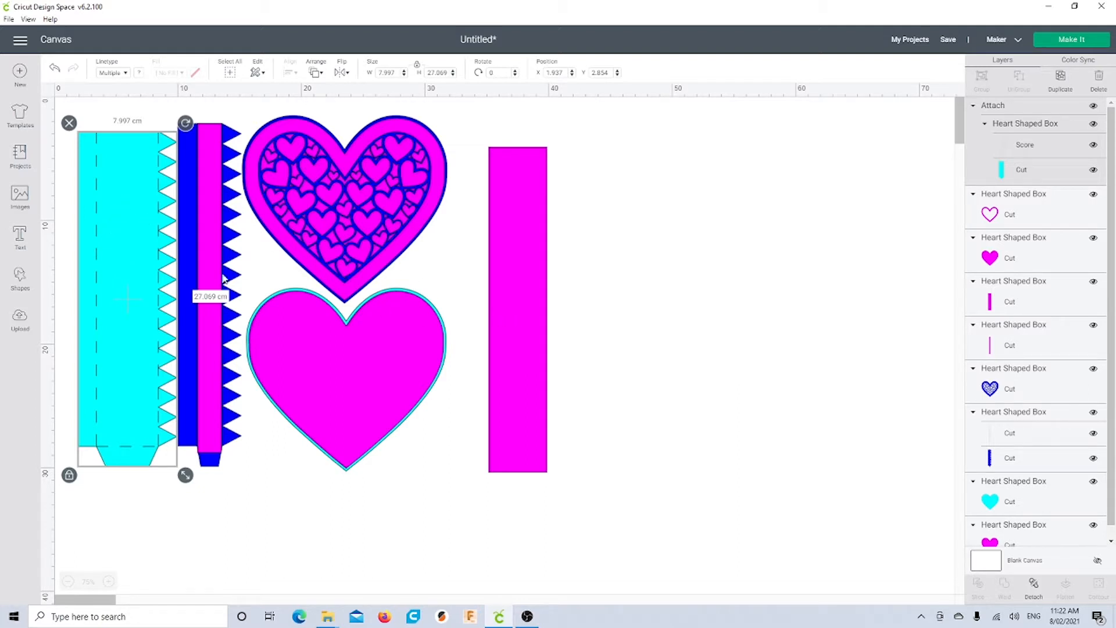
right_click(124, 181)
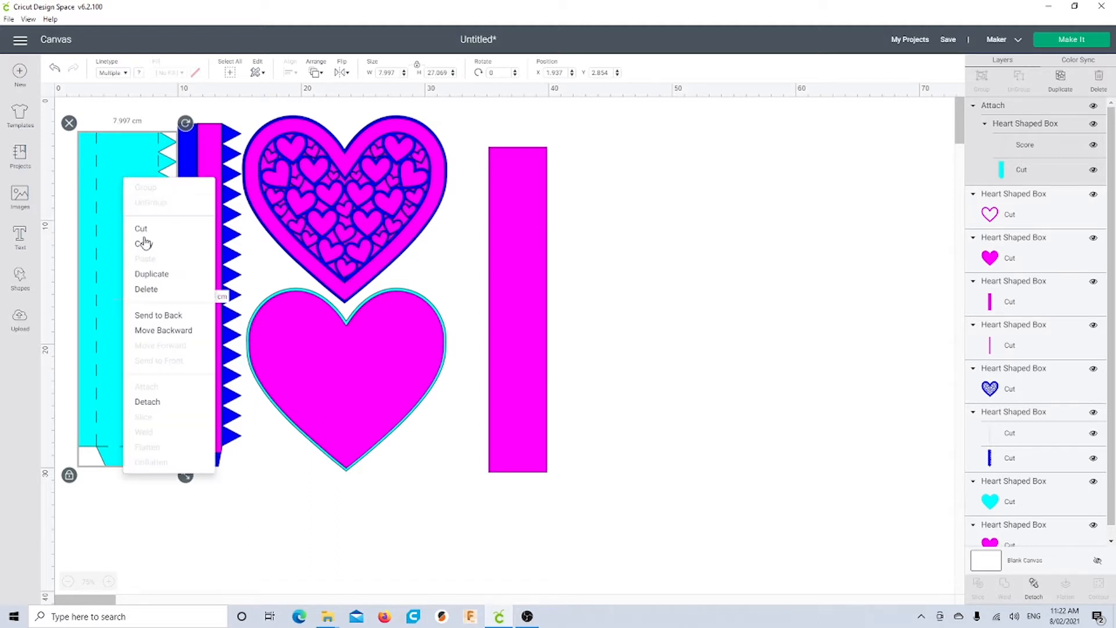
click(171, 317)
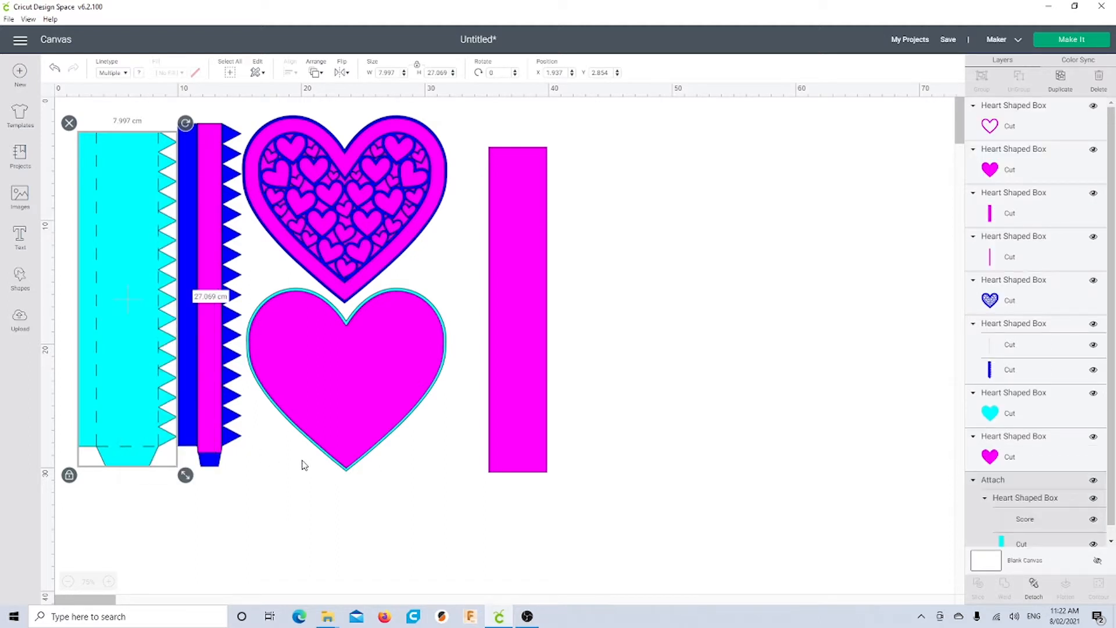
Lay the magenta rectangle over the cyan panel and group the two
drag(506, 413, 115, 401)
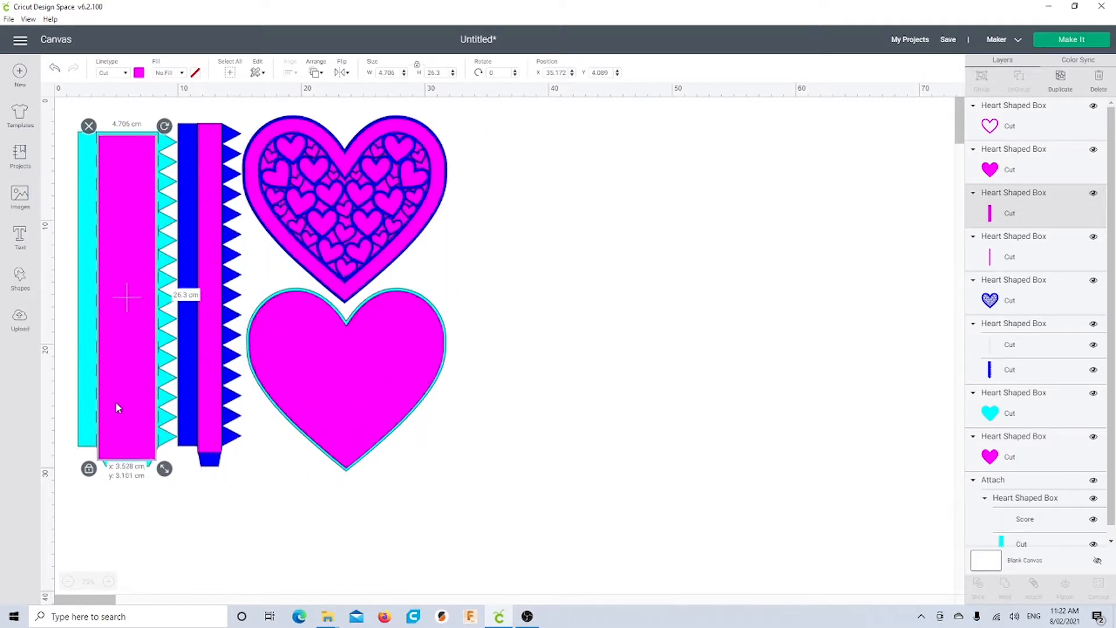
click(61, 144)
drag(63, 112, 124, 187)
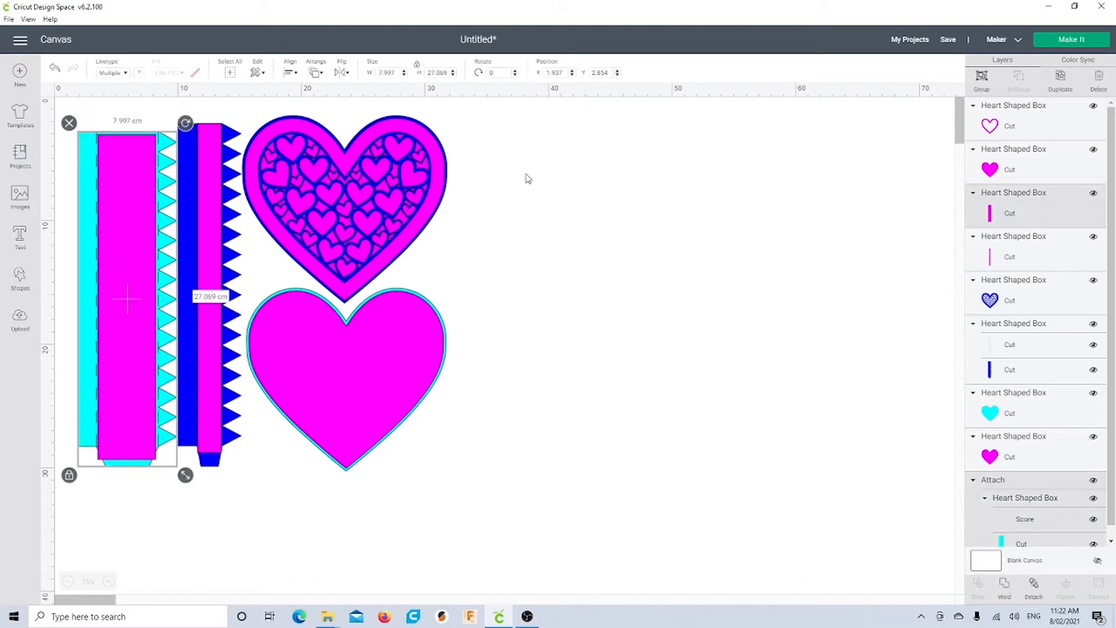
click(982, 79)
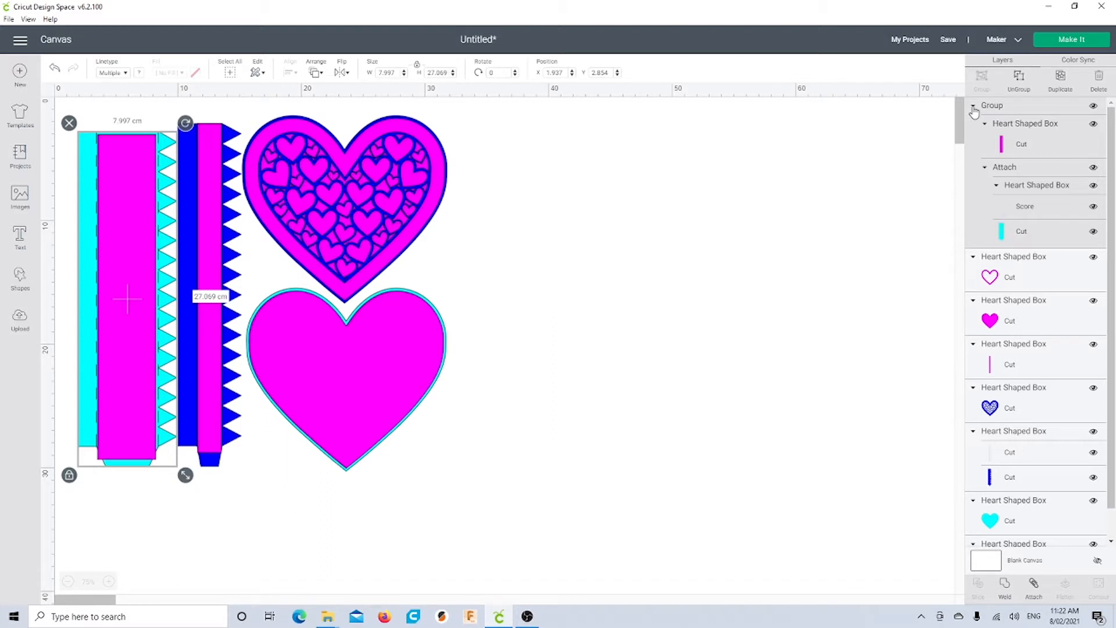
click(973, 106)
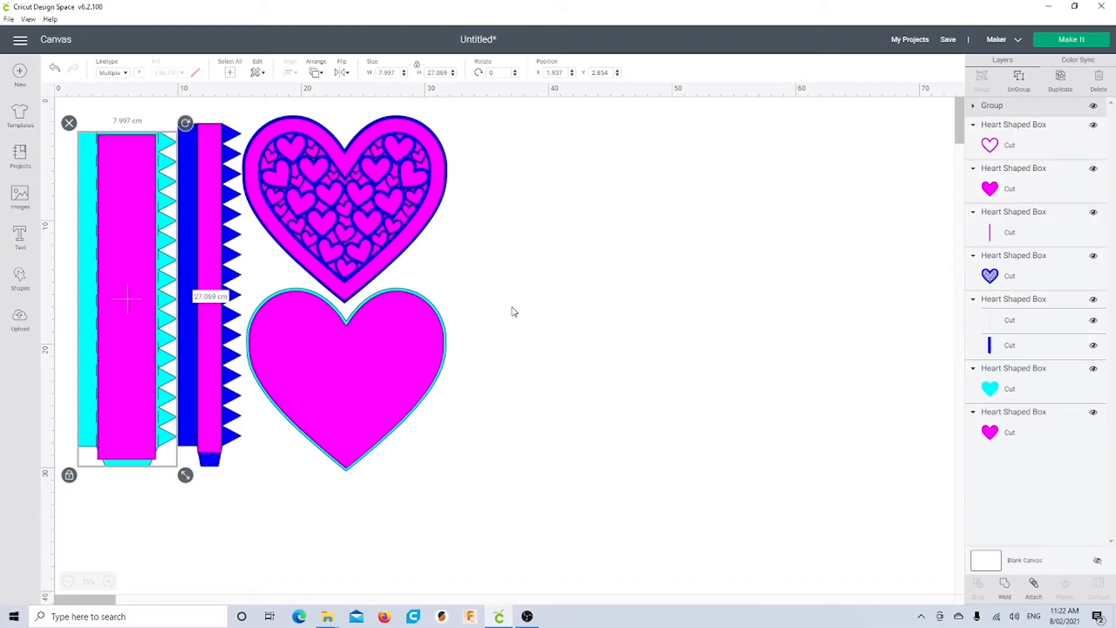
click(231, 232)
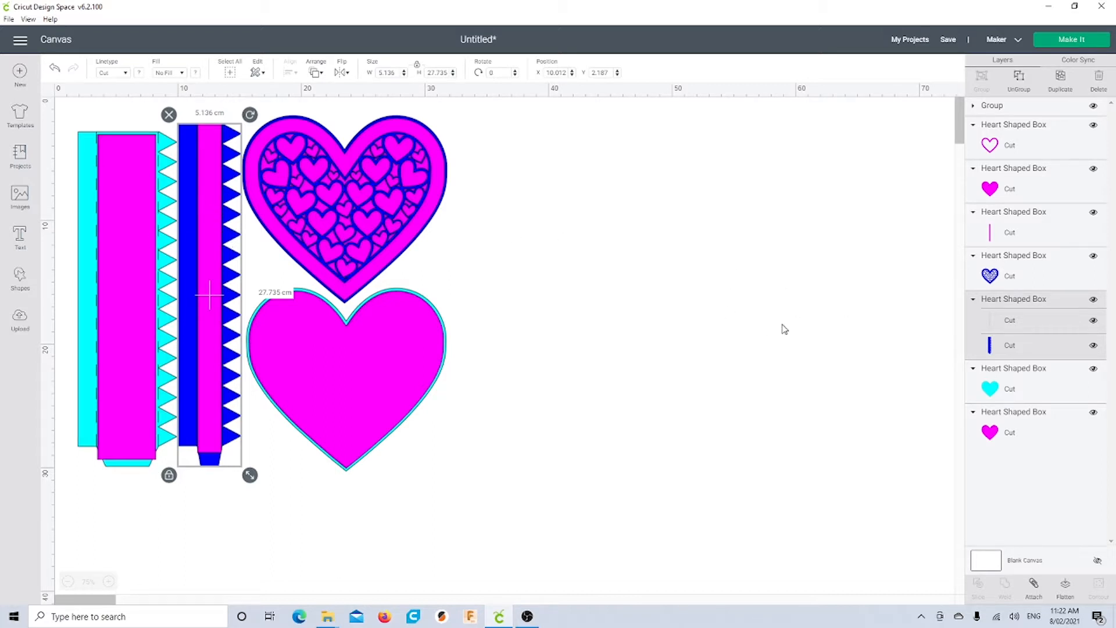
Set the zigzag strip's inner magenta line to Score and attach it to the blue strip
click(1014, 325)
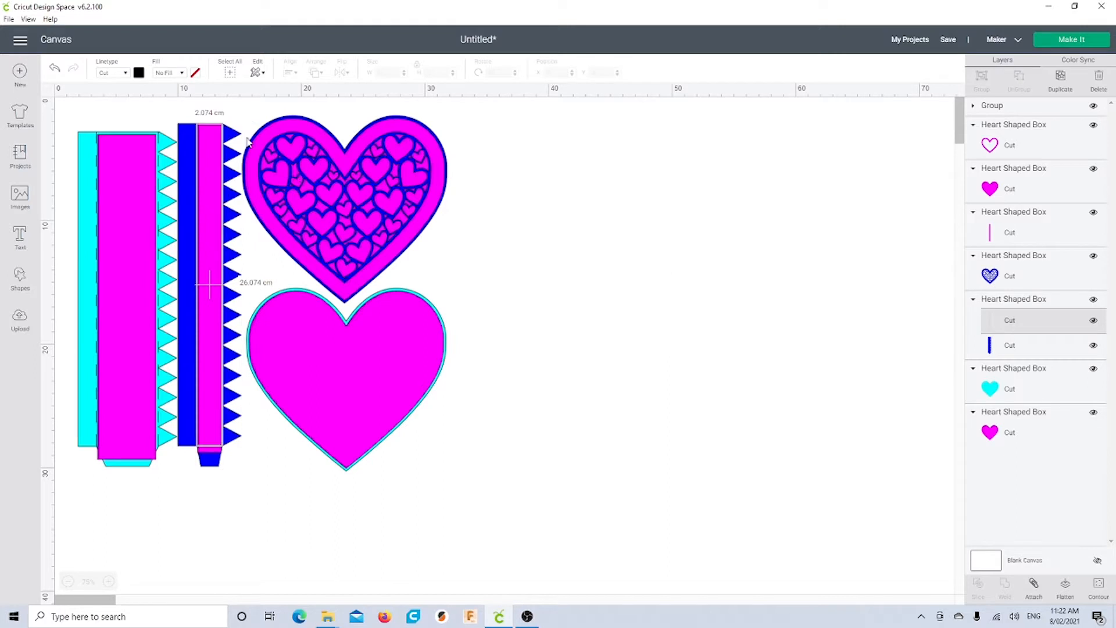
click(115, 77)
click(124, 121)
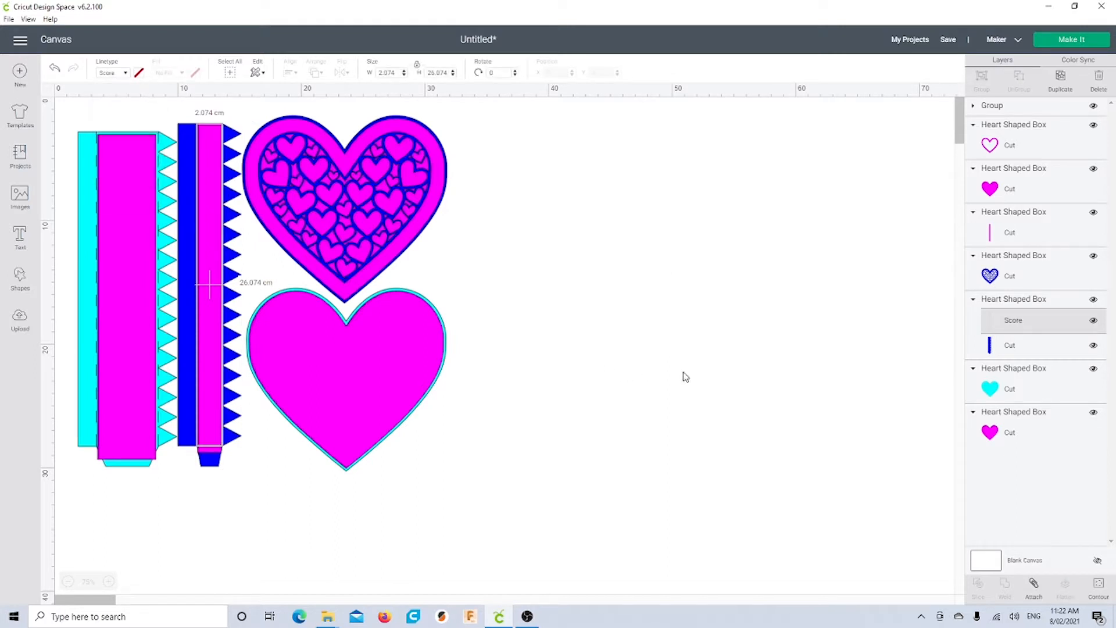
click(1005, 303)
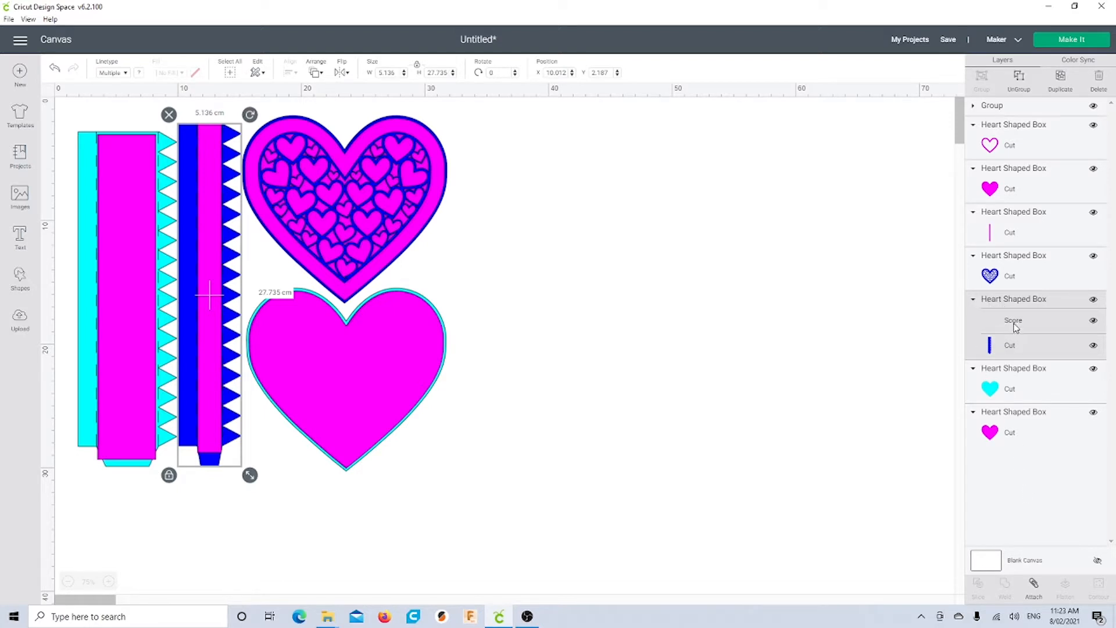
click(1033, 584)
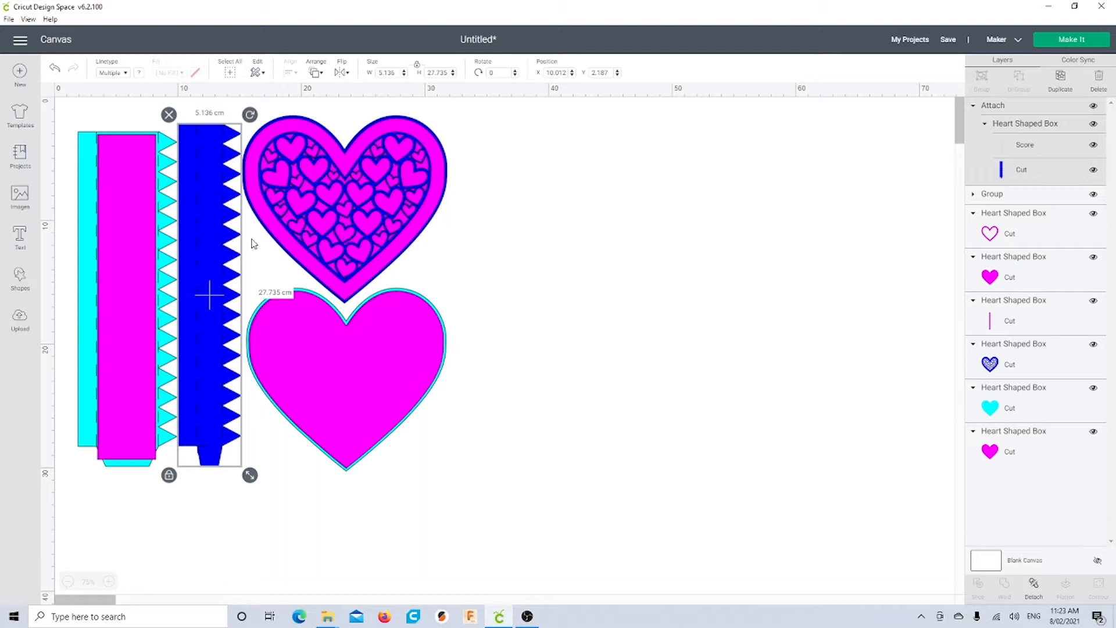
right_click(201, 196)
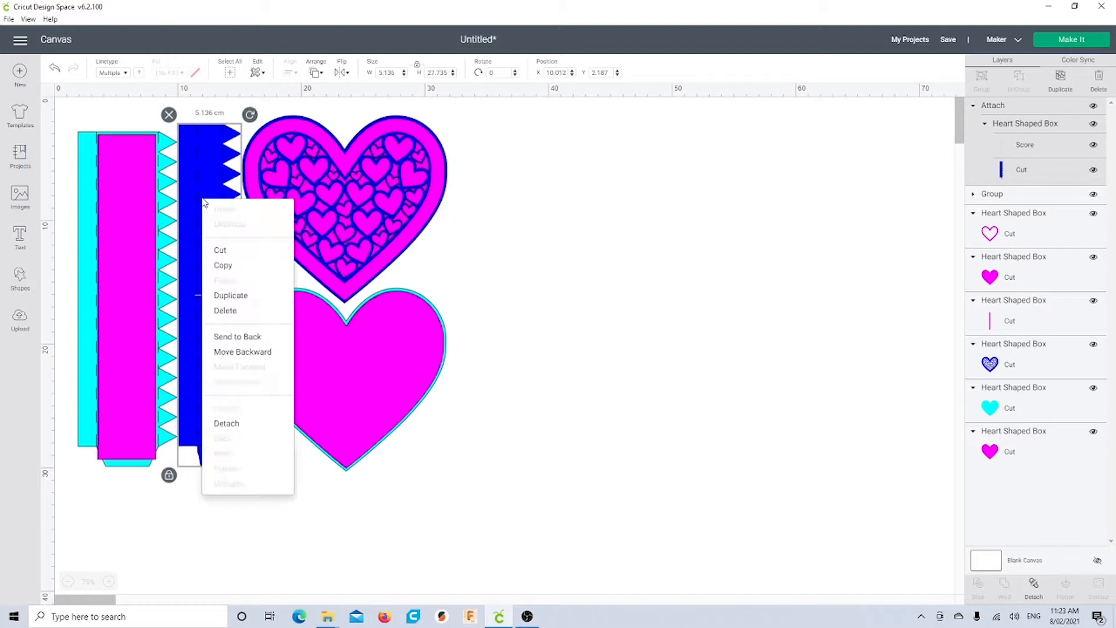
Send the blue zigzag strip to back, group it with the magenta strip, and move the heart frame aside
click(235, 337)
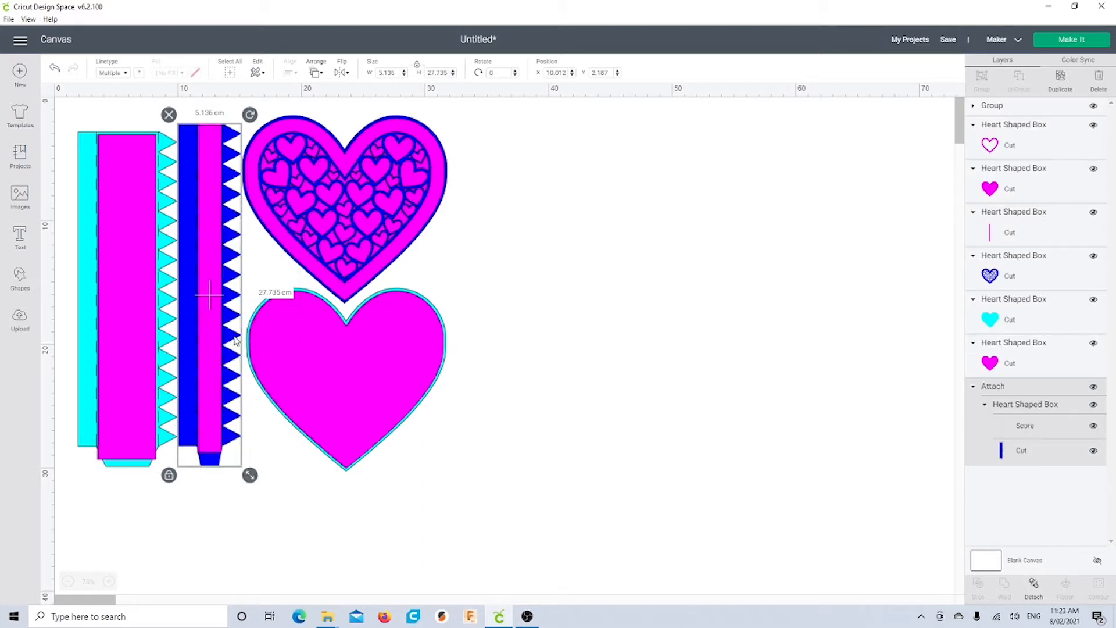
click(212, 501)
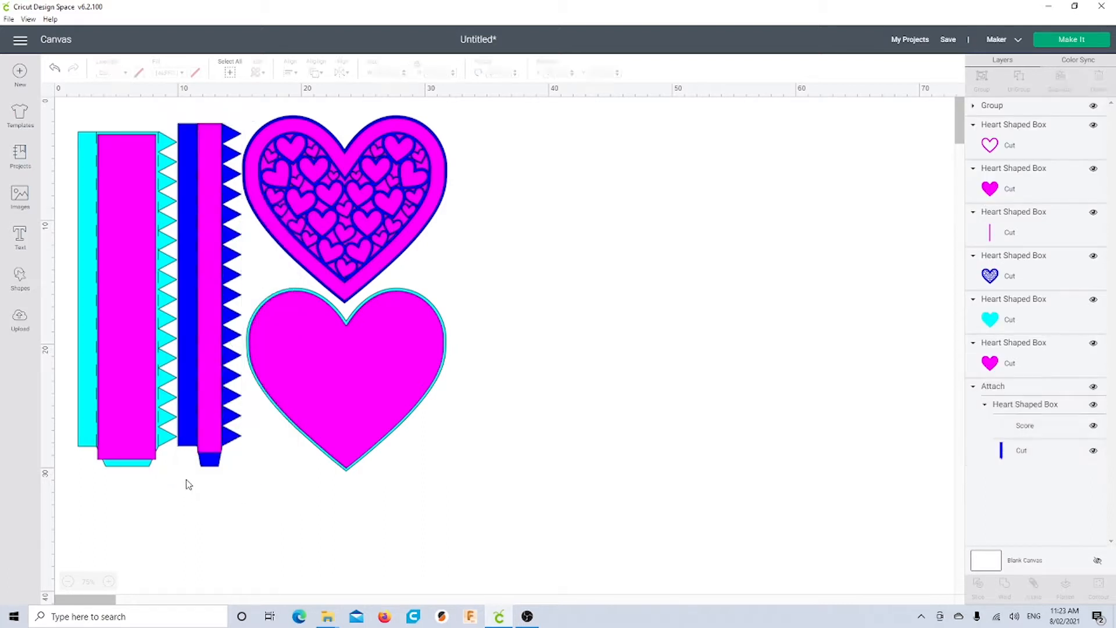
drag(190, 475, 242, 415)
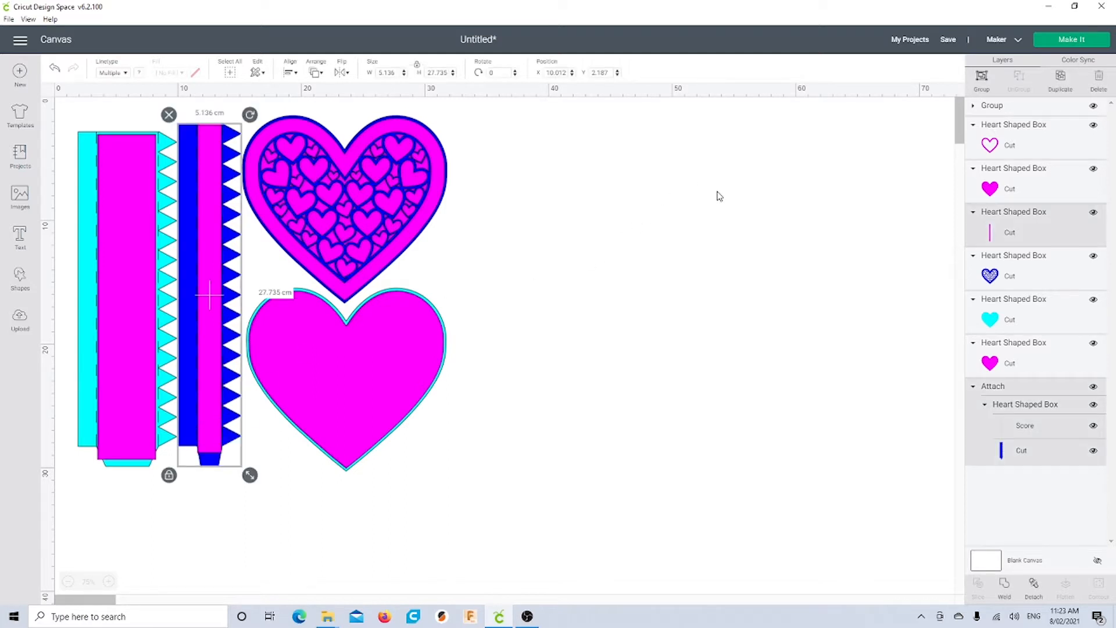
click(981, 76)
click(564, 385)
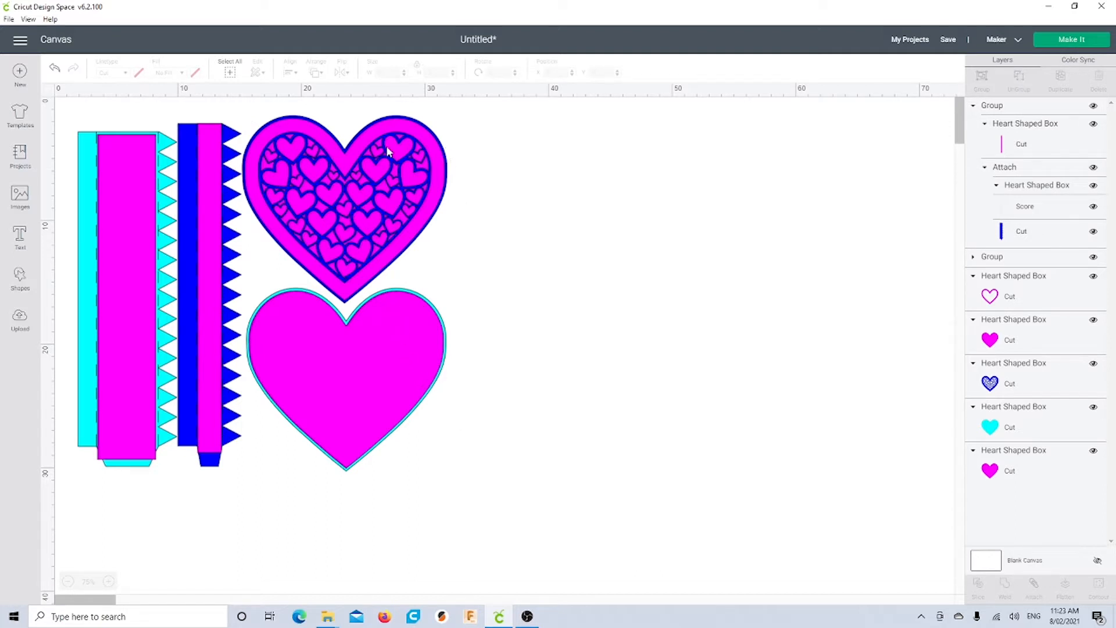
drag(431, 197, 785, 222)
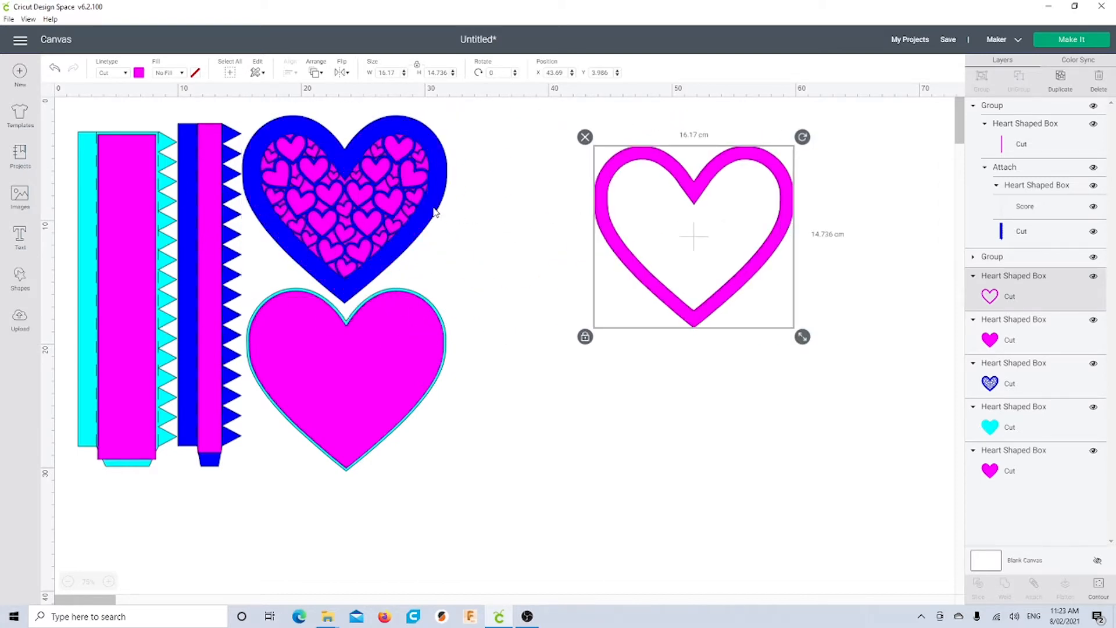
drag(435, 212, 655, 246)
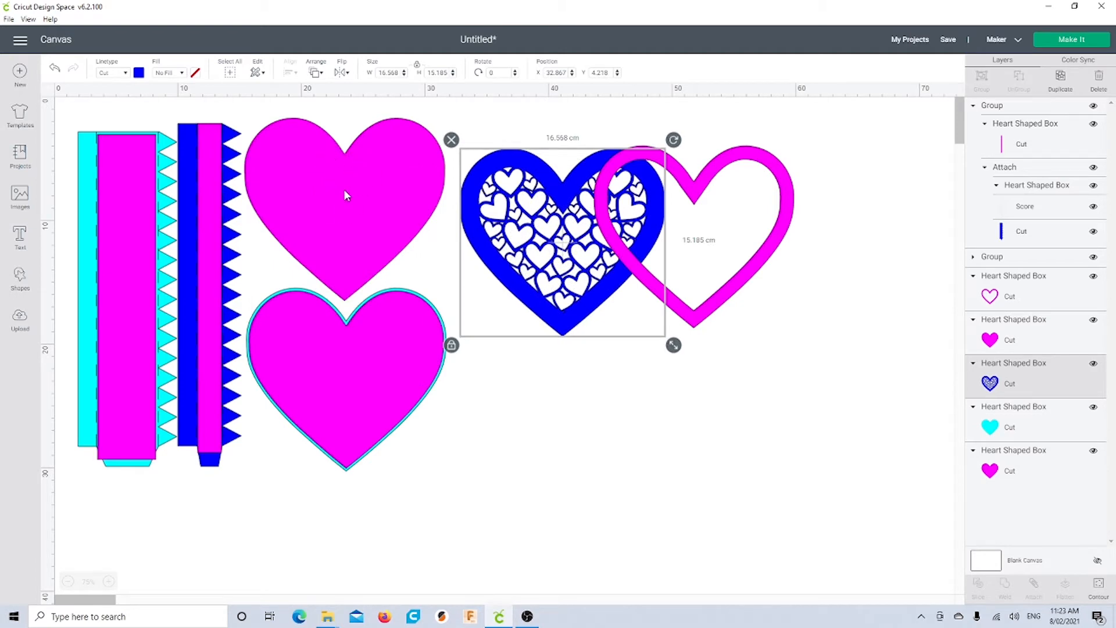
drag(504, 280, 291, 245)
click(614, 284)
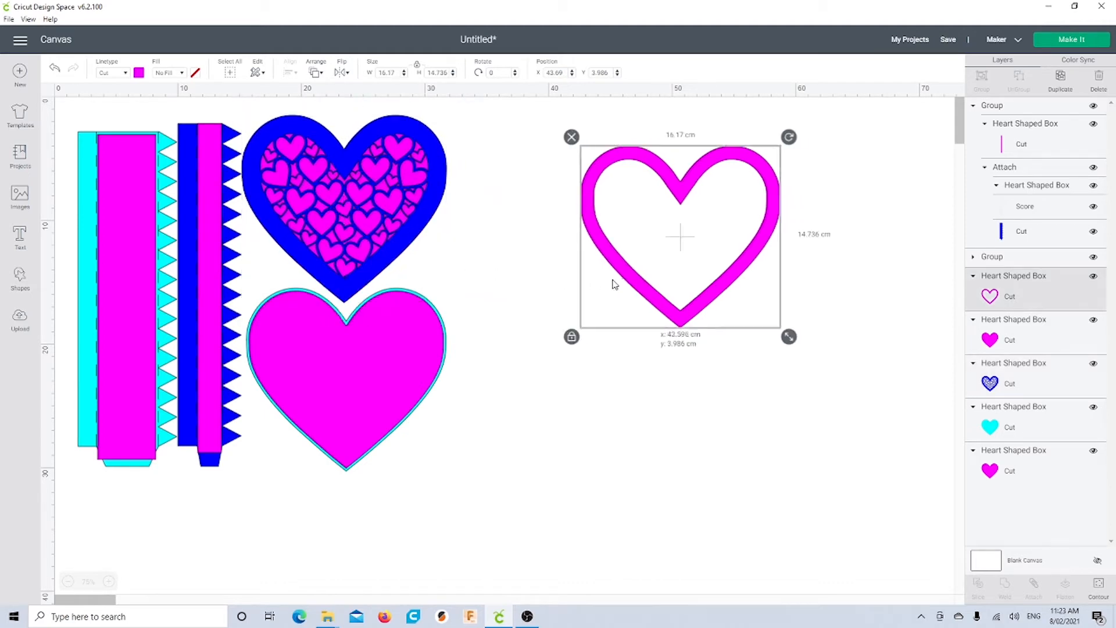
drag(615, 284, 292, 256)
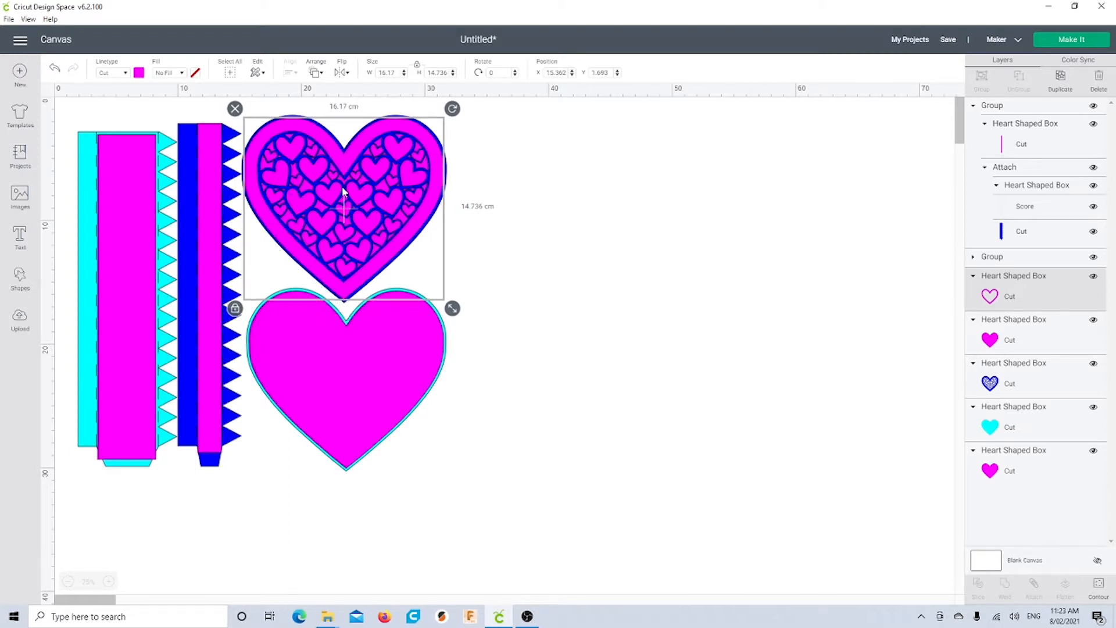
click(517, 243)
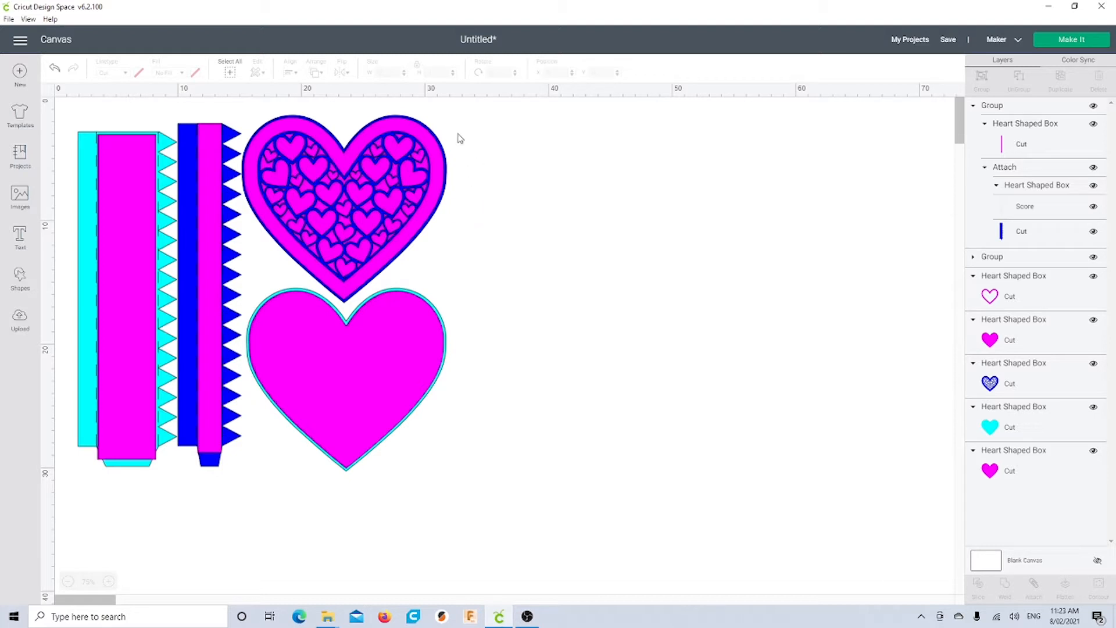
Duplicate the upper patterned heart and move the copy to the empty right side
drag(457, 133, 342, 235)
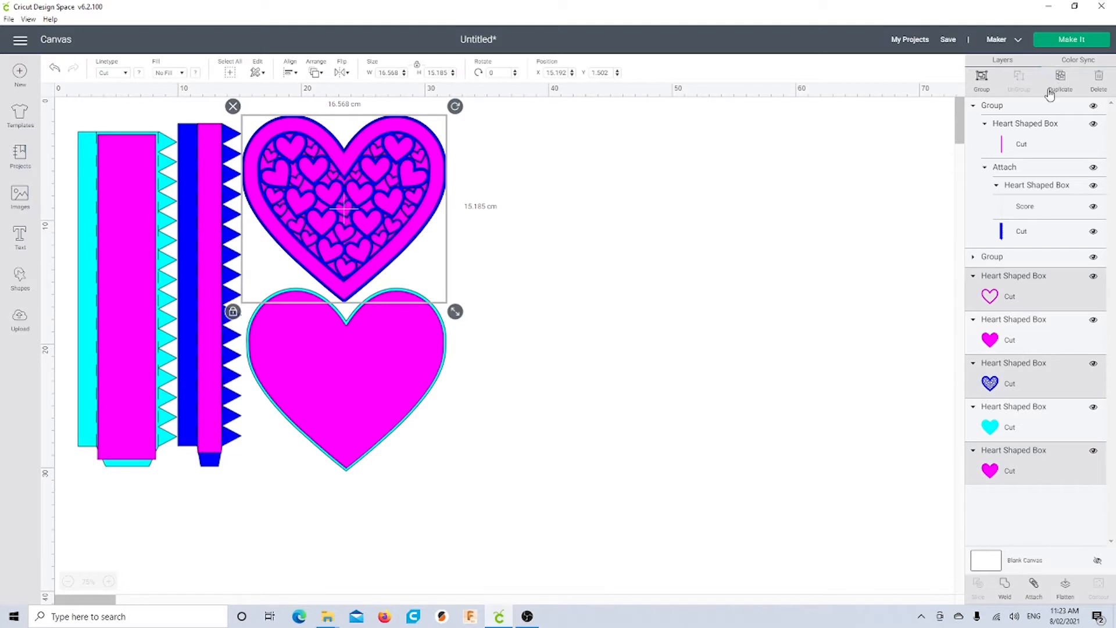
key(ctrl+d)
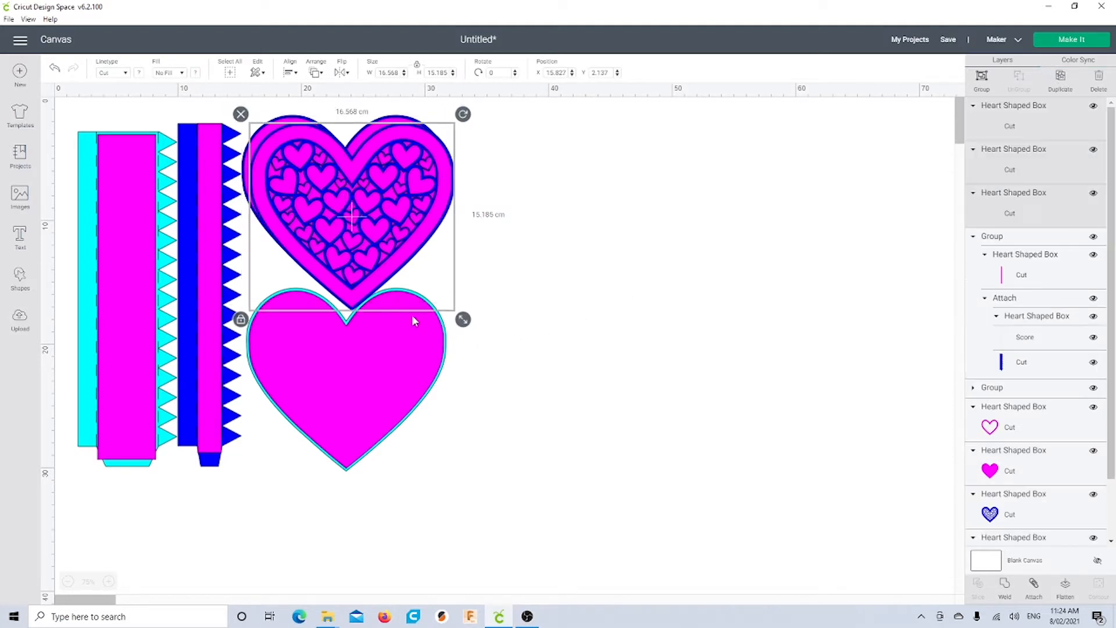
drag(395, 282, 661, 298)
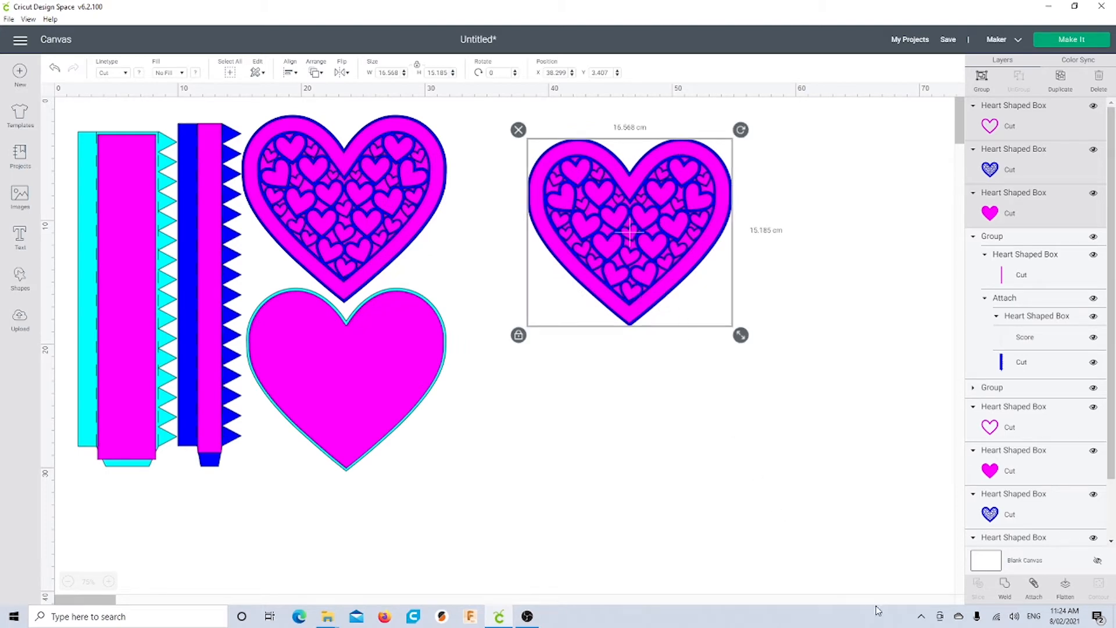
click(1033, 586)
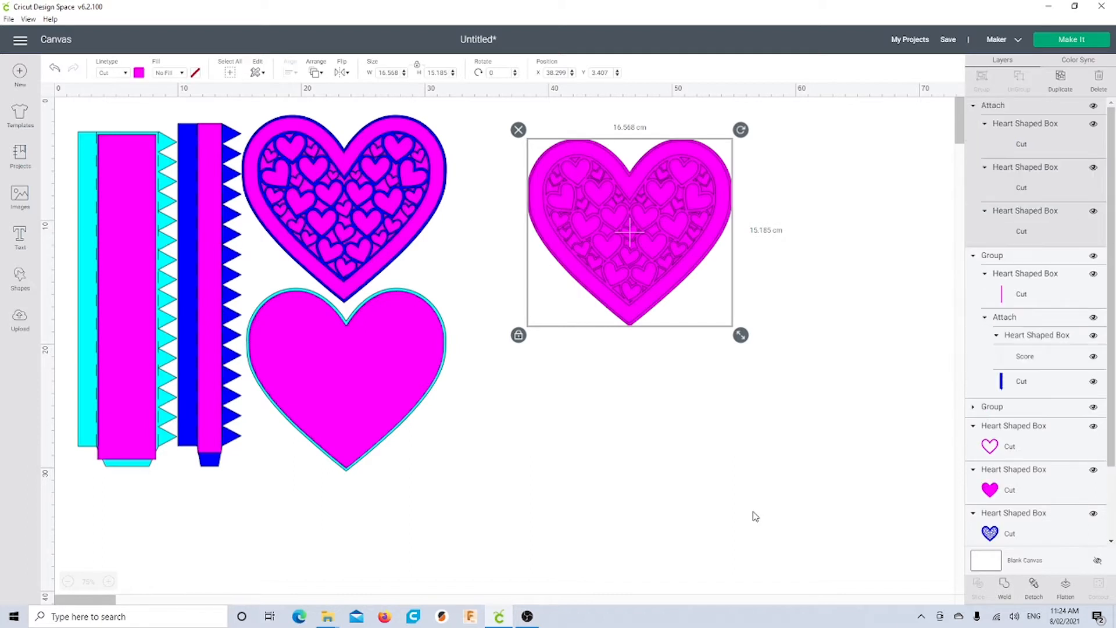
click(1034, 588)
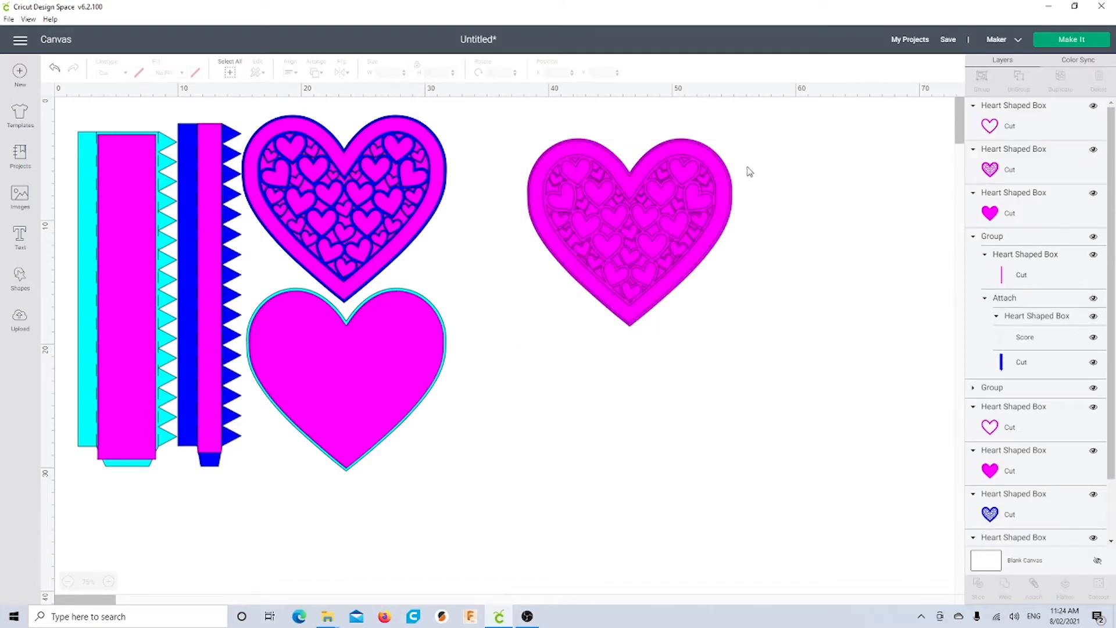
Weld the copy's three stacked heart layers into one shape
click(697, 208)
drag(755, 161, 599, 351)
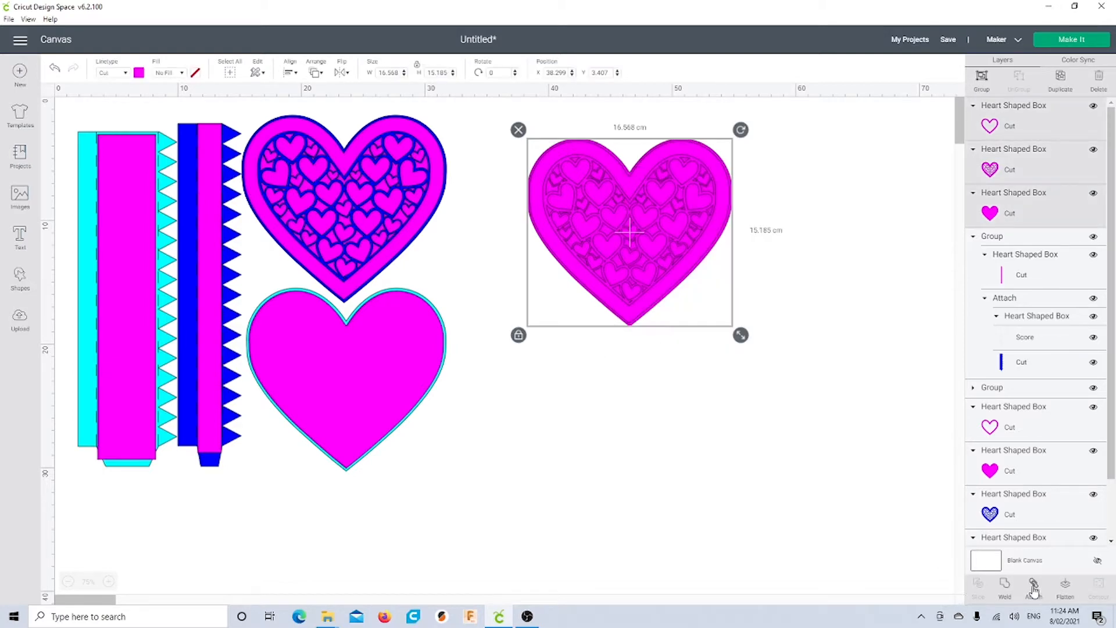
click(1005, 587)
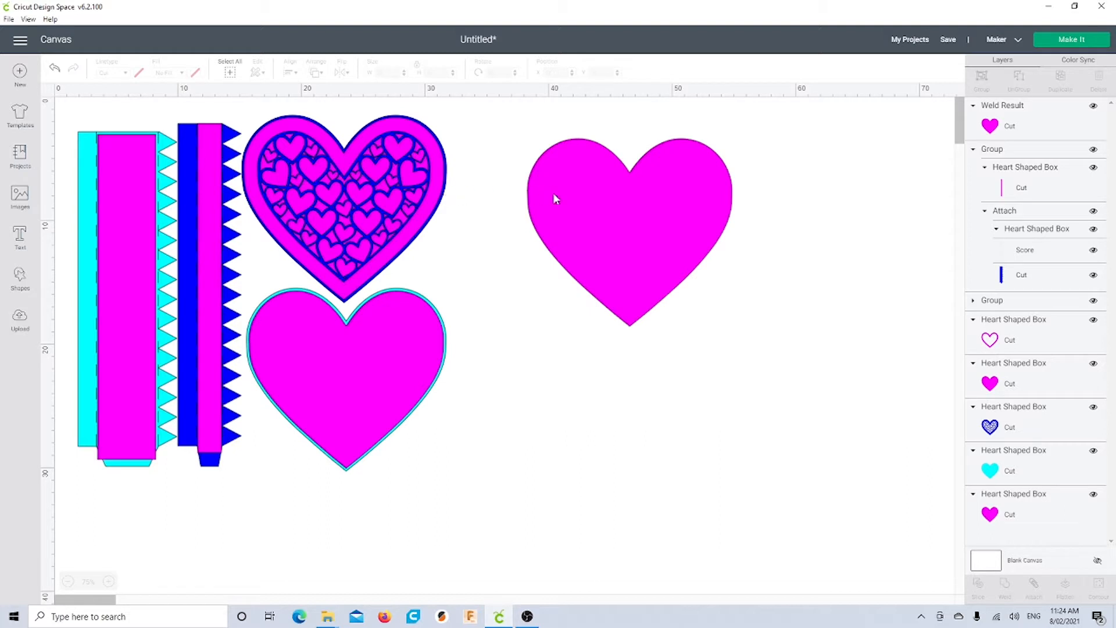
Recolour the welded heart blue and nudge it up and left
click(577, 196)
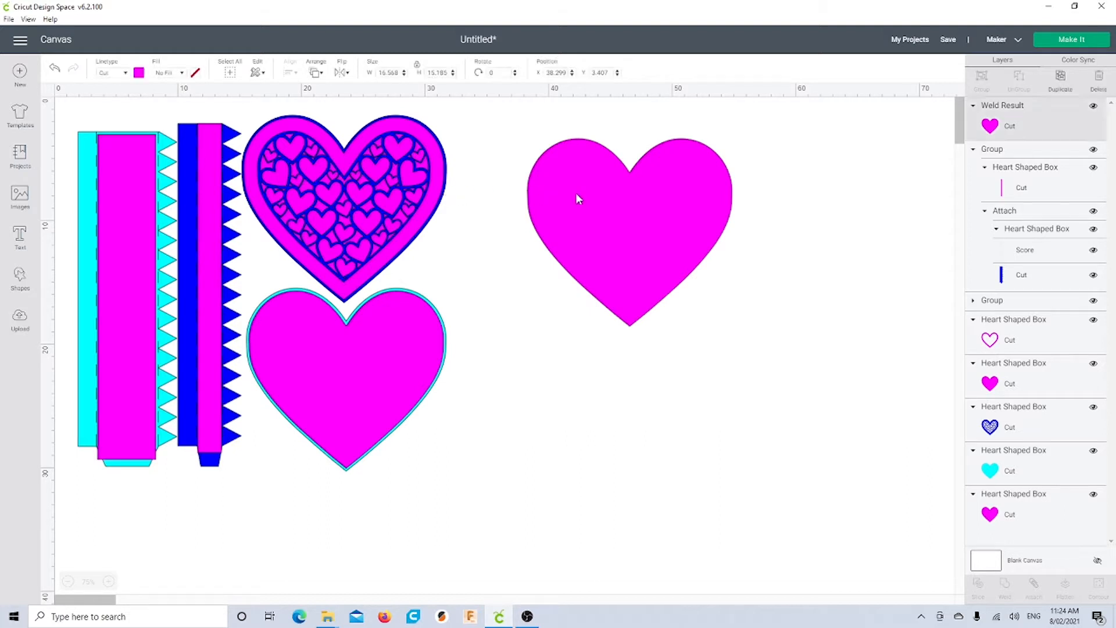
click(139, 73)
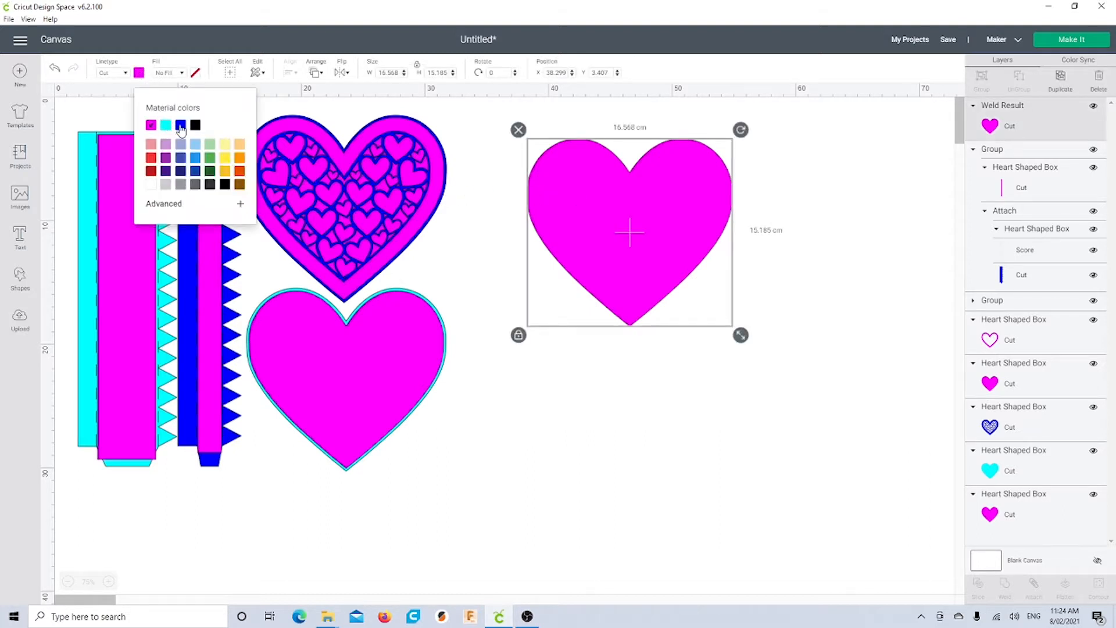
click(180, 125)
click(523, 399)
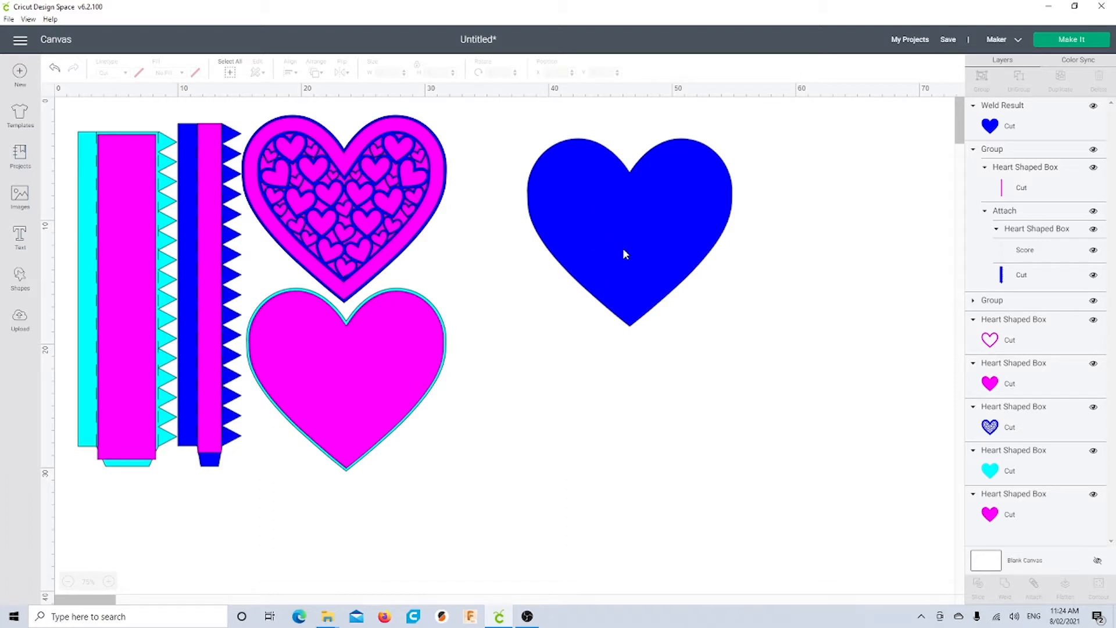
drag(623, 250, 559, 231)
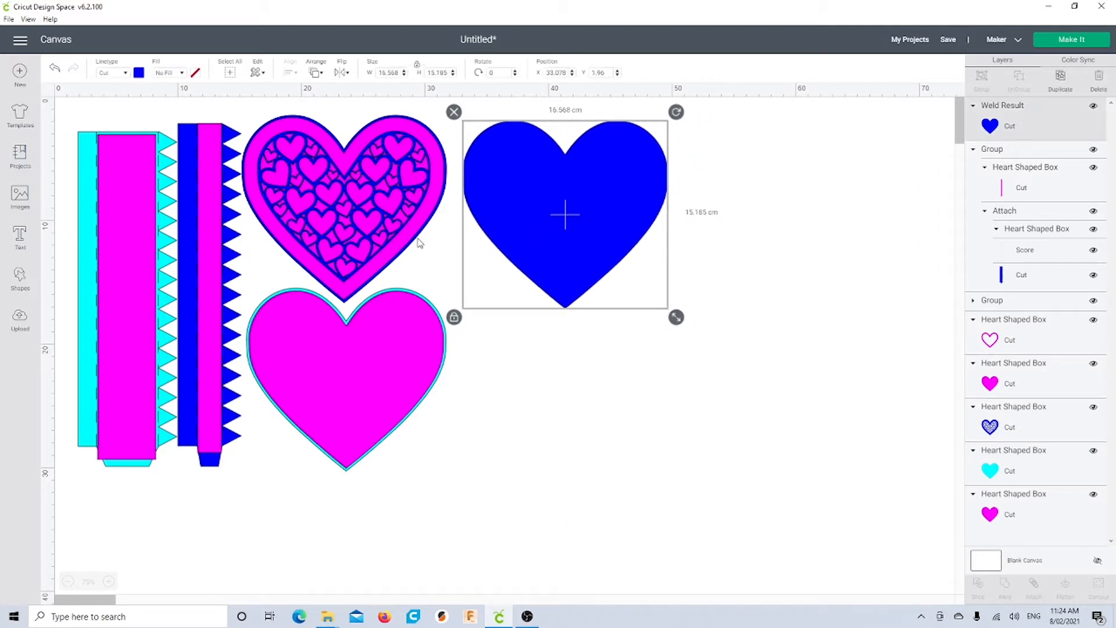
Duplicate the plain magenta heart and place the copy onto the blue welded heart
drag(397, 246, 406, 301)
drag(405, 129, 407, 160)
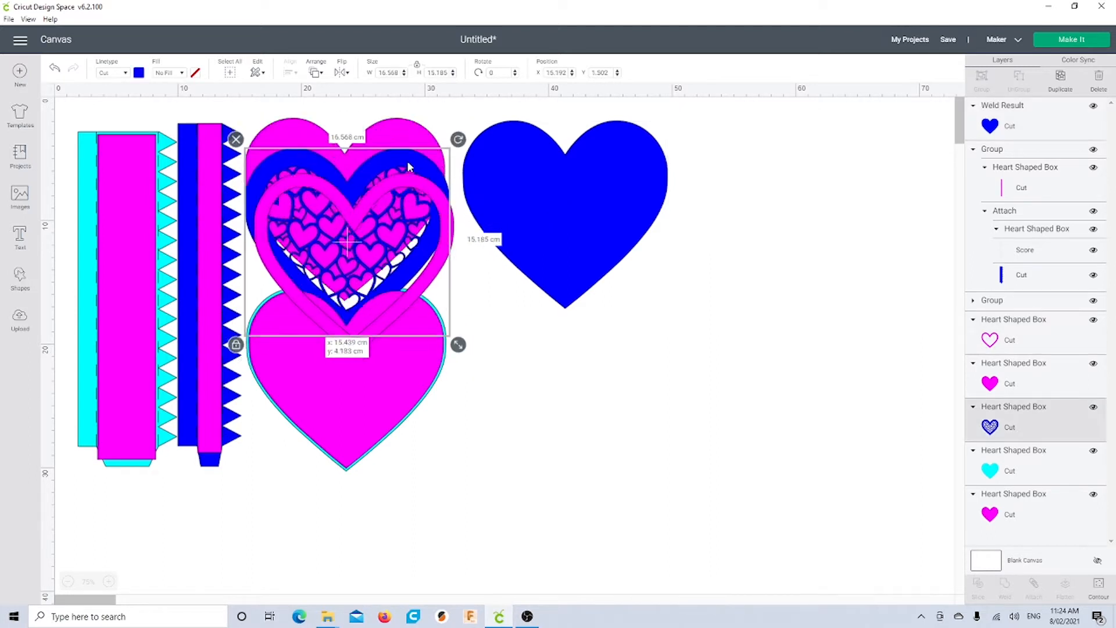
click(404, 124)
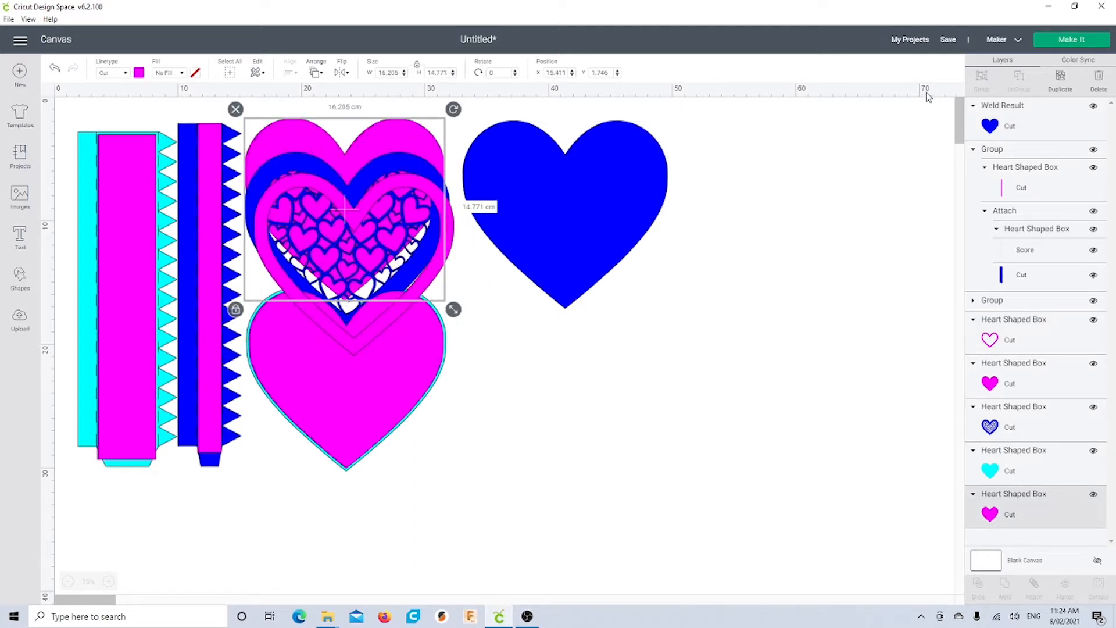
click(1060, 79)
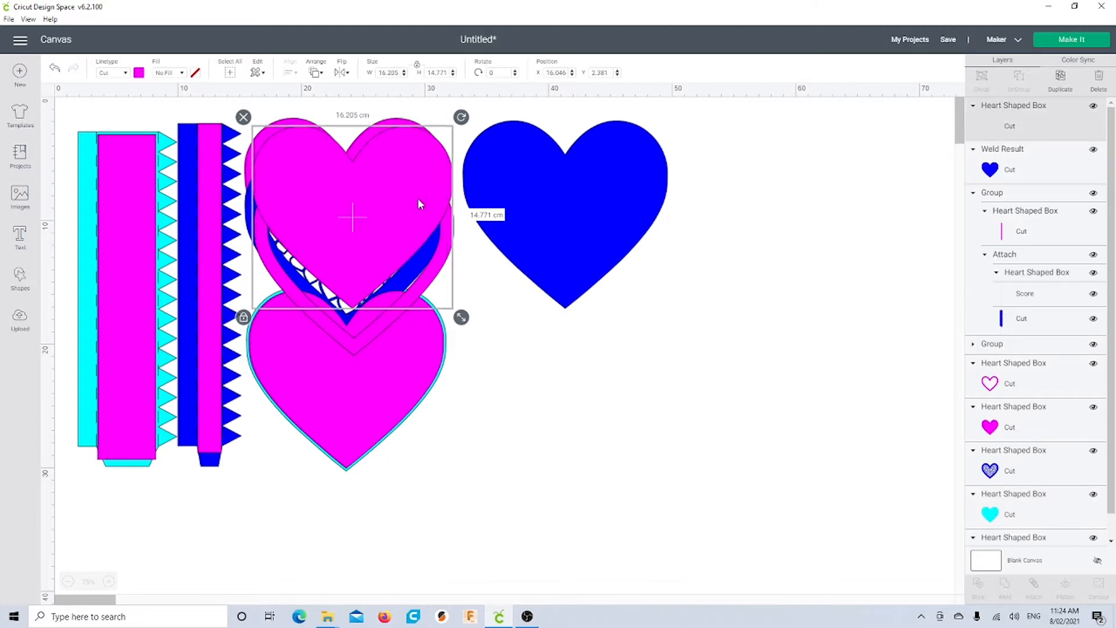
drag(417, 198, 605, 200)
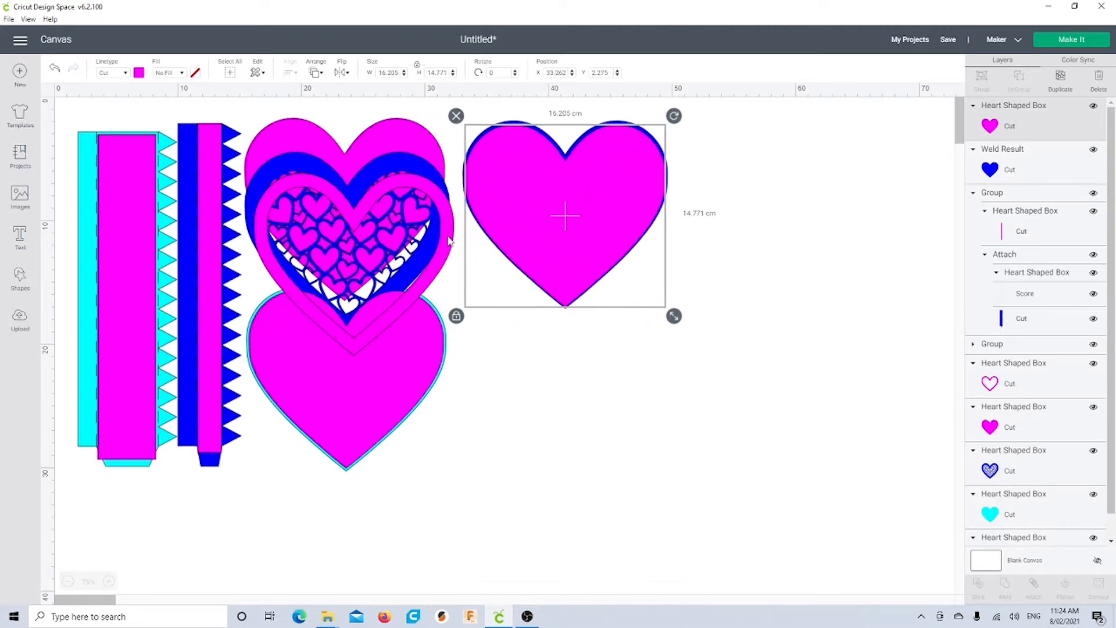
drag(354, 184, 356, 144)
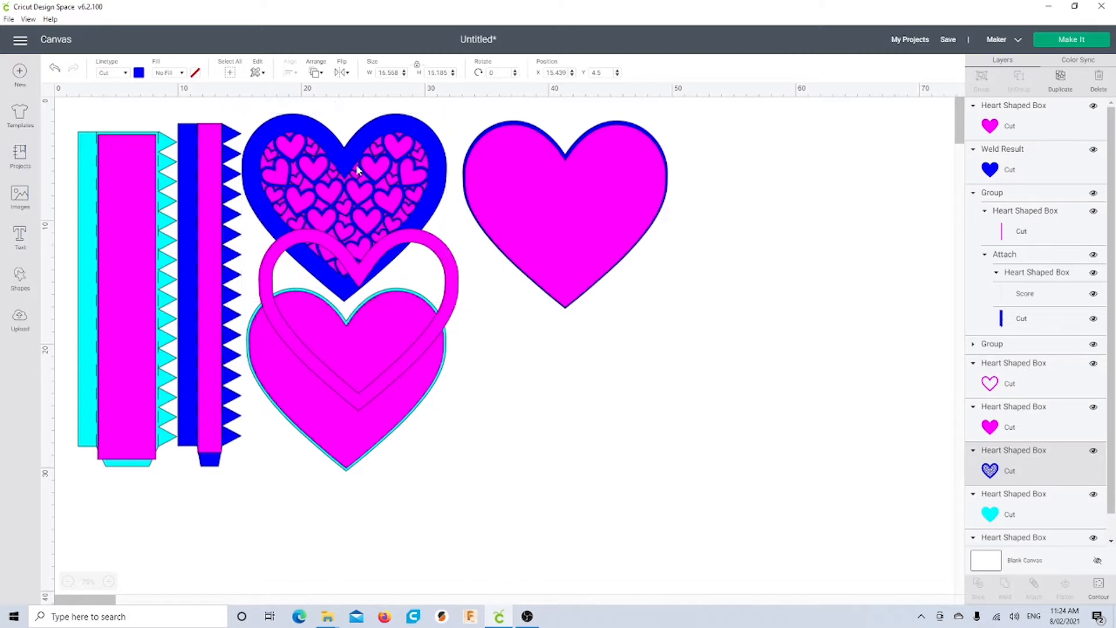
drag(353, 264, 340, 152)
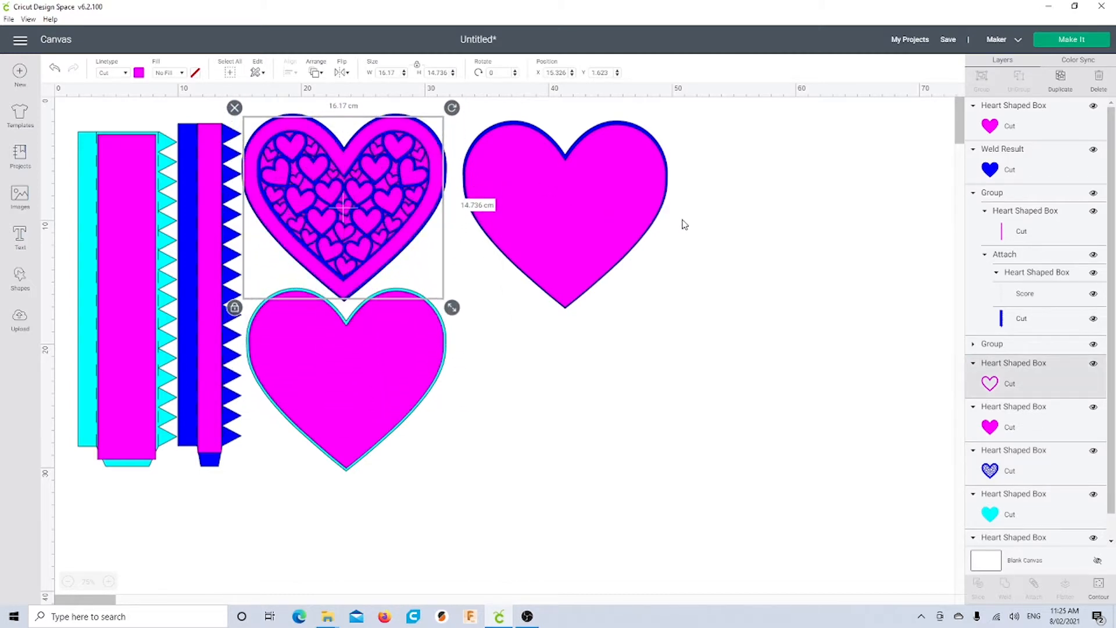
Centre the magenta copy on the blue heart and group the two
drag(687, 195, 592, 272)
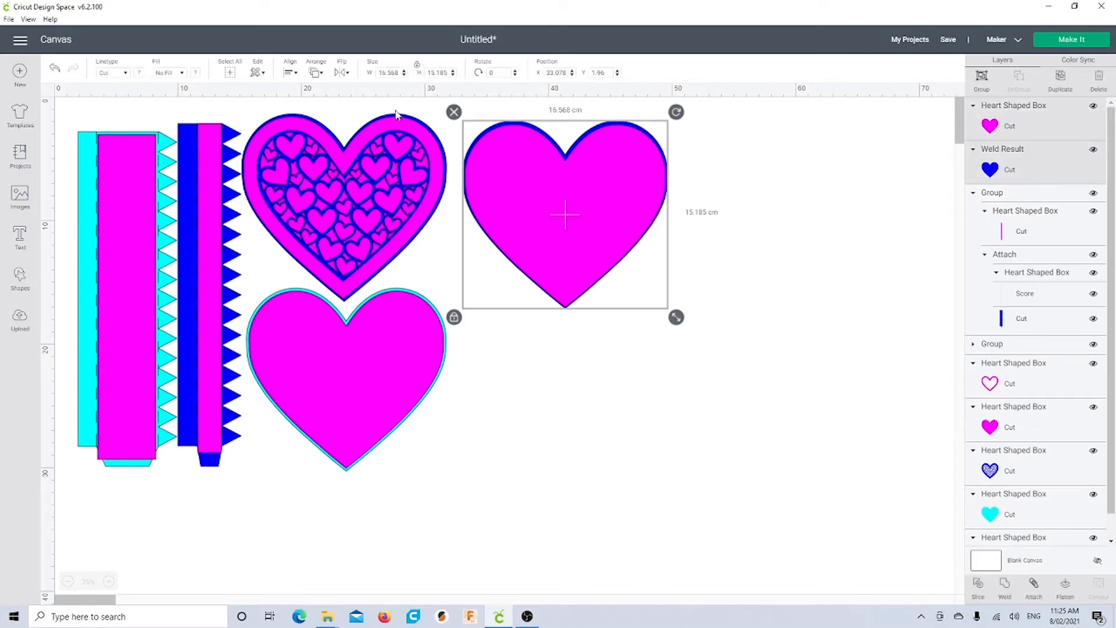
click(299, 77)
click(316, 193)
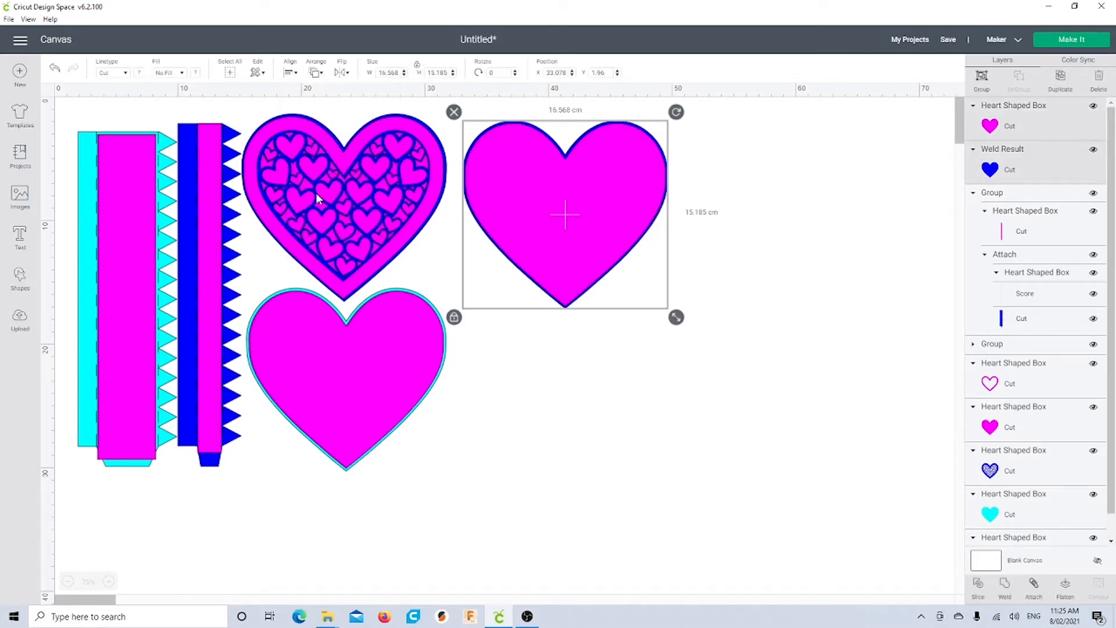
click(981, 77)
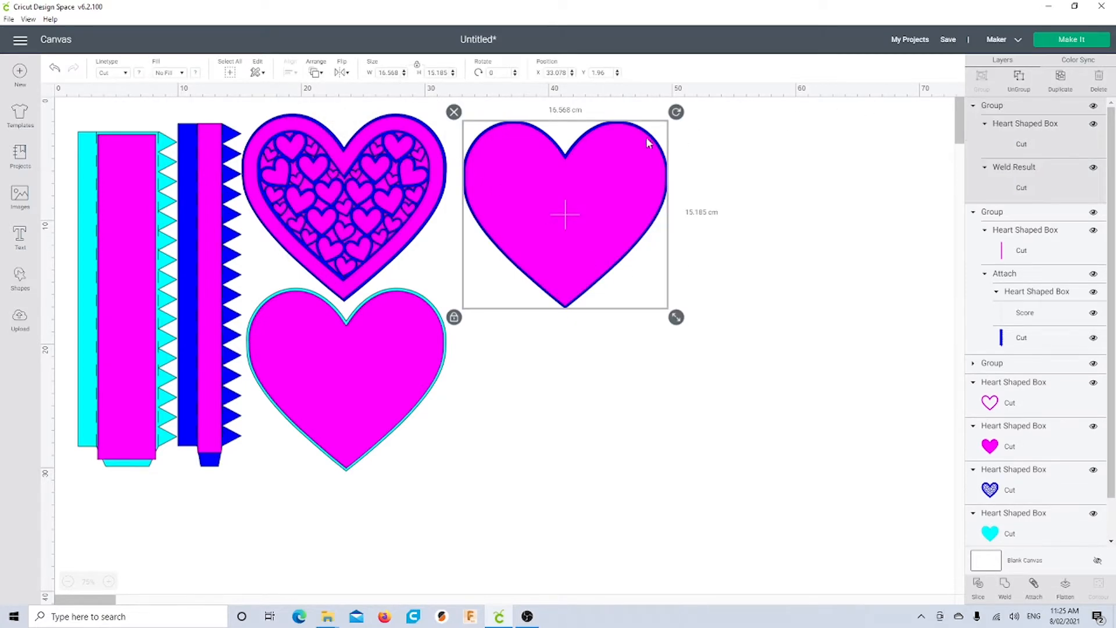
Realign the outline heart over the patterned heart and move the grouped heart farther right
click(445, 235)
click(463, 143)
mouse_move(444, 121)
mouse_down()
mouse_move(423, 168)
mouse_move(444, 121)
mouse_up()
drag(626, 169, 750, 185)
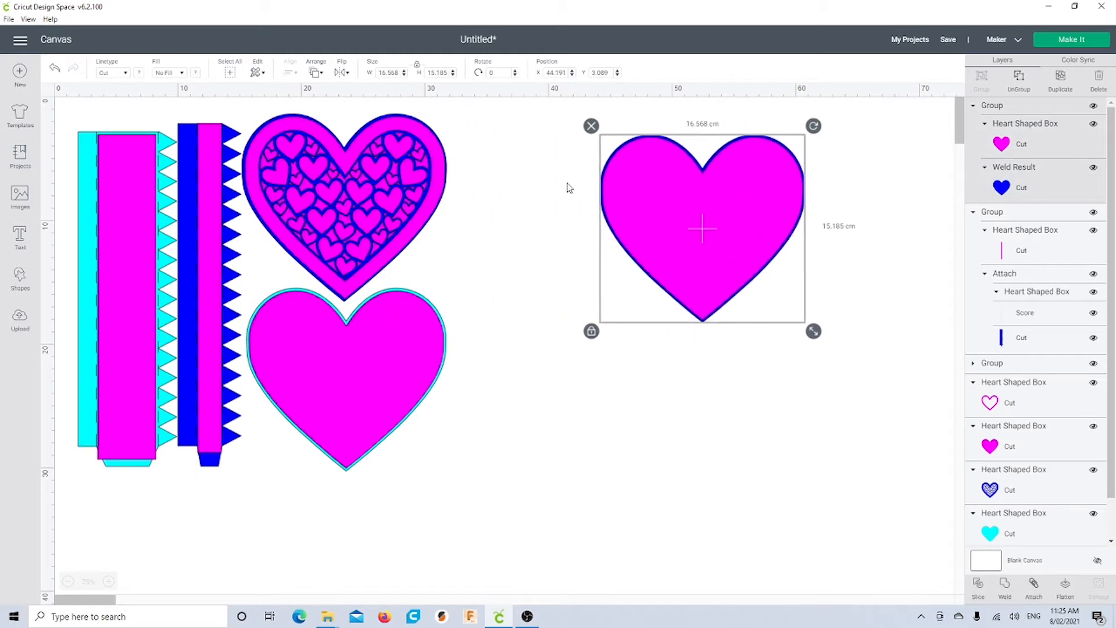
drag(481, 164, 347, 204)
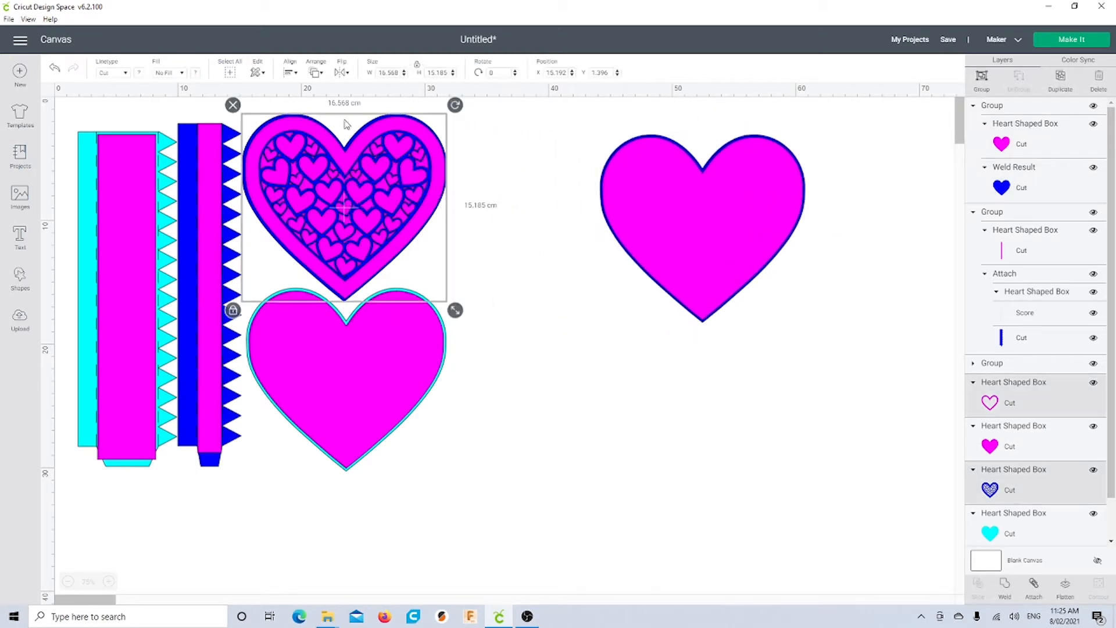
Centre and group the patterned heart's layers, then group the cyan-outlined heart's layers
click(289, 73)
click(317, 198)
click(982, 78)
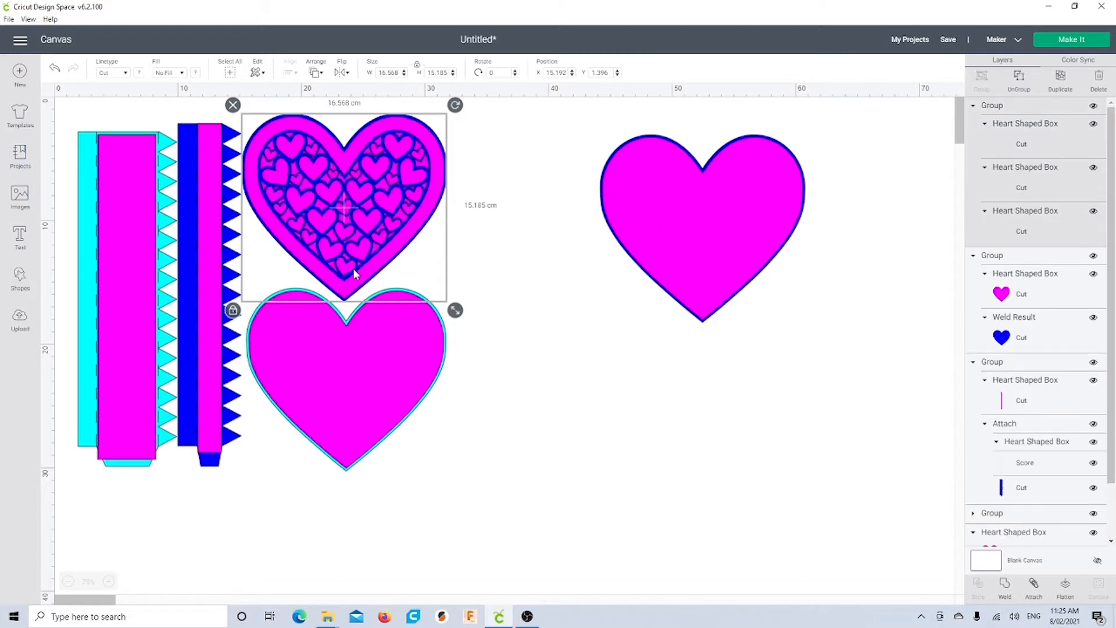
drag(354, 274, 716, 458)
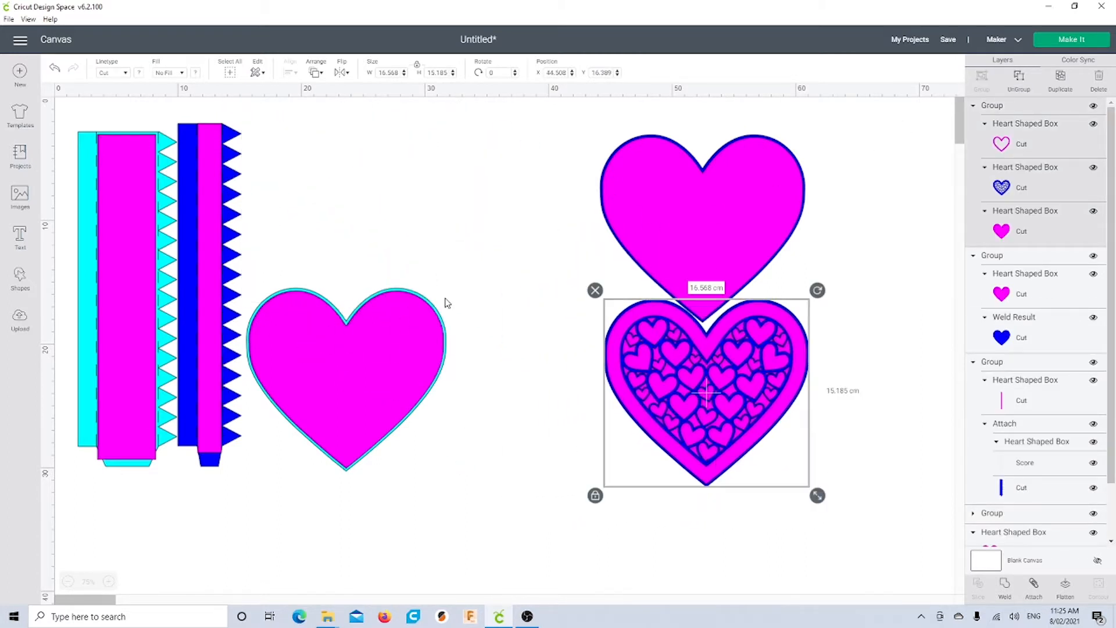
drag(455, 310, 401, 389)
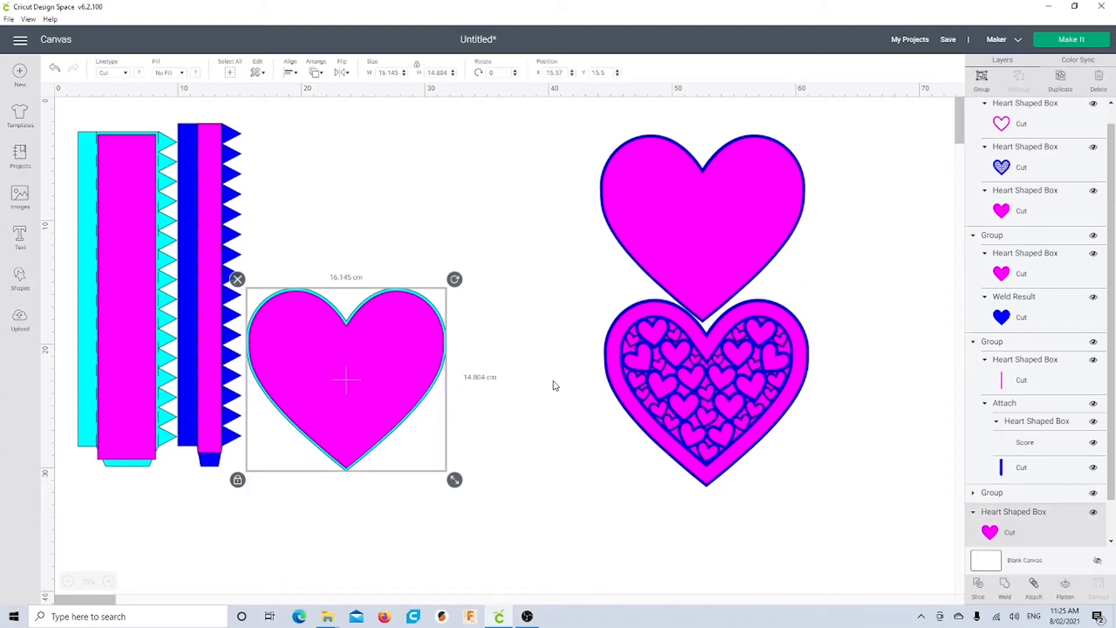
click(981, 78)
Arrange the patterned heart above the cyan heart, with the blue-backed heart beside it
drag(680, 451, 430, 274)
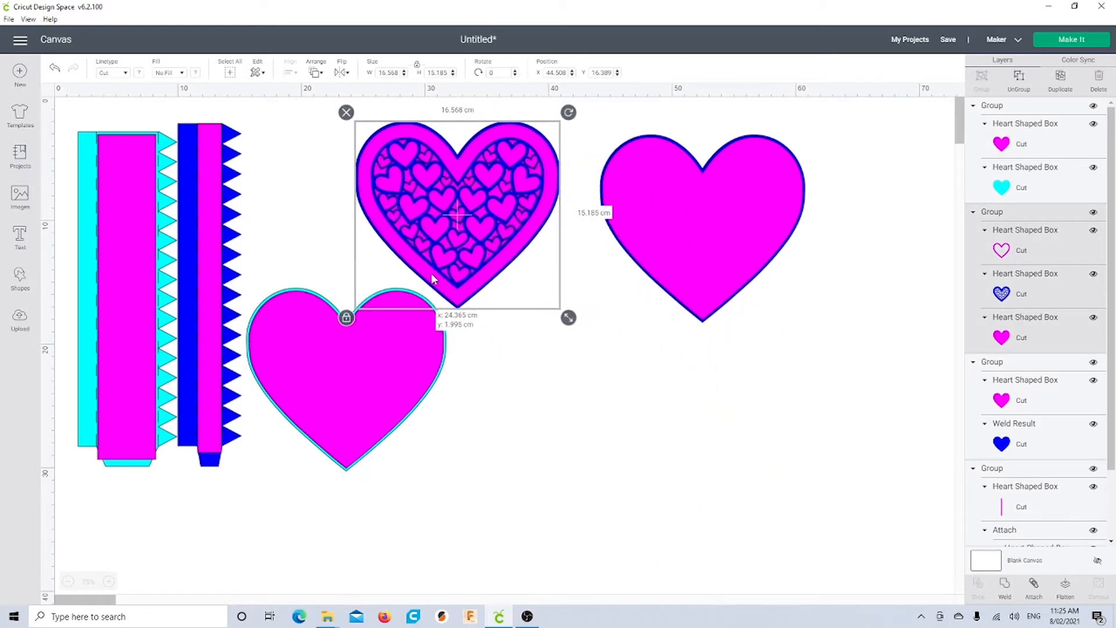
drag(685, 292, 650, 279)
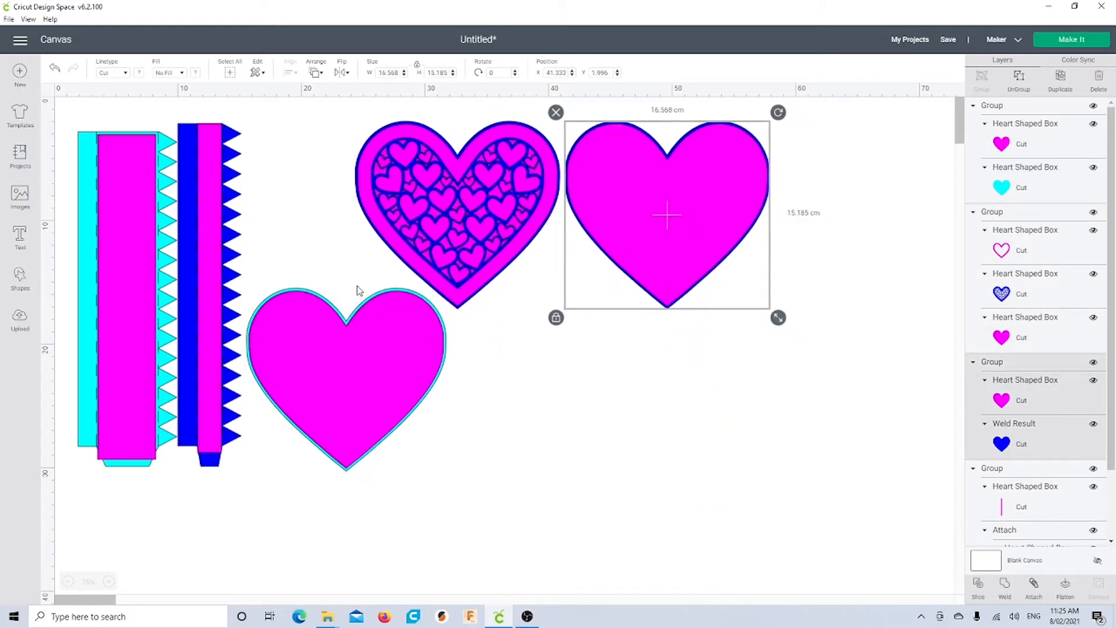
click(319, 331)
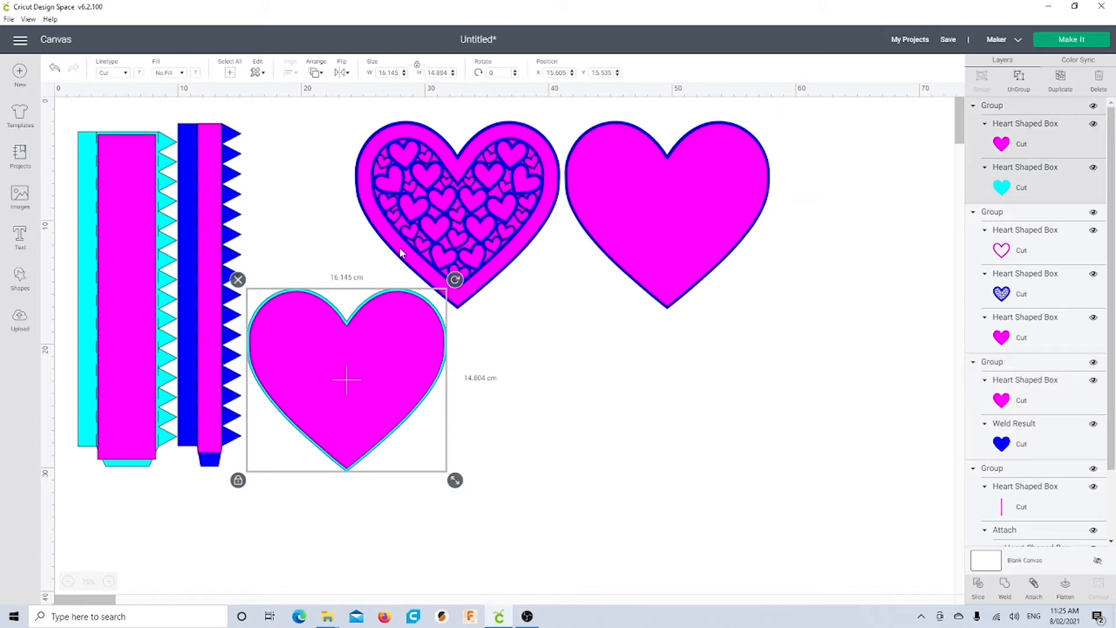
drag(399, 247, 288, 250)
drag(659, 292, 551, 302)
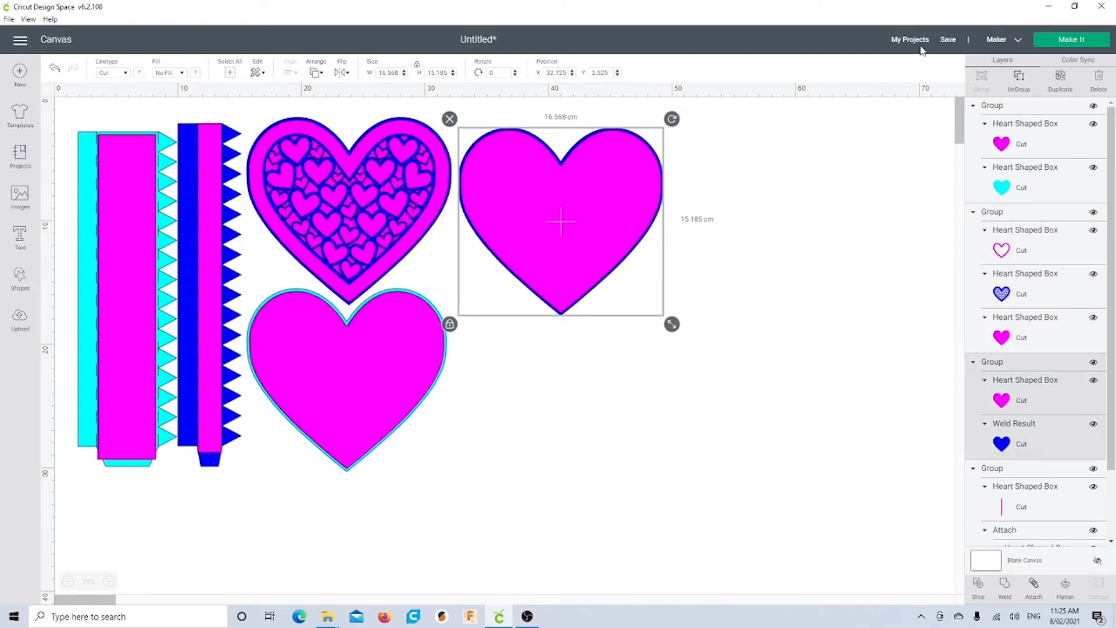
Save the project as 'Heart Shaped Box' and clear the selection
click(946, 40)
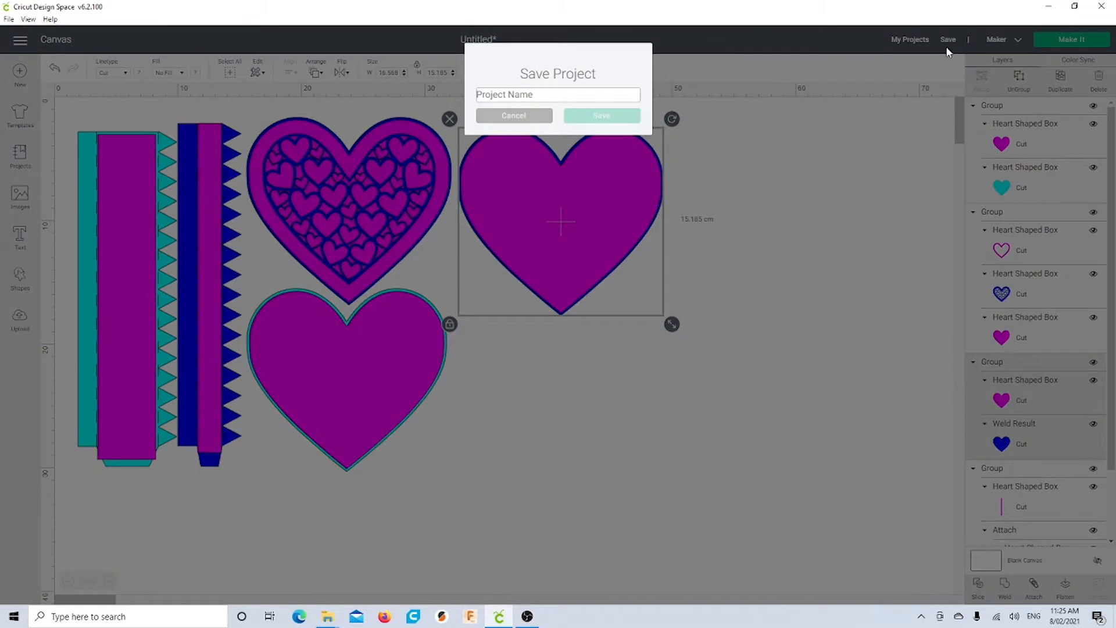
text(Heart Shaped Box)
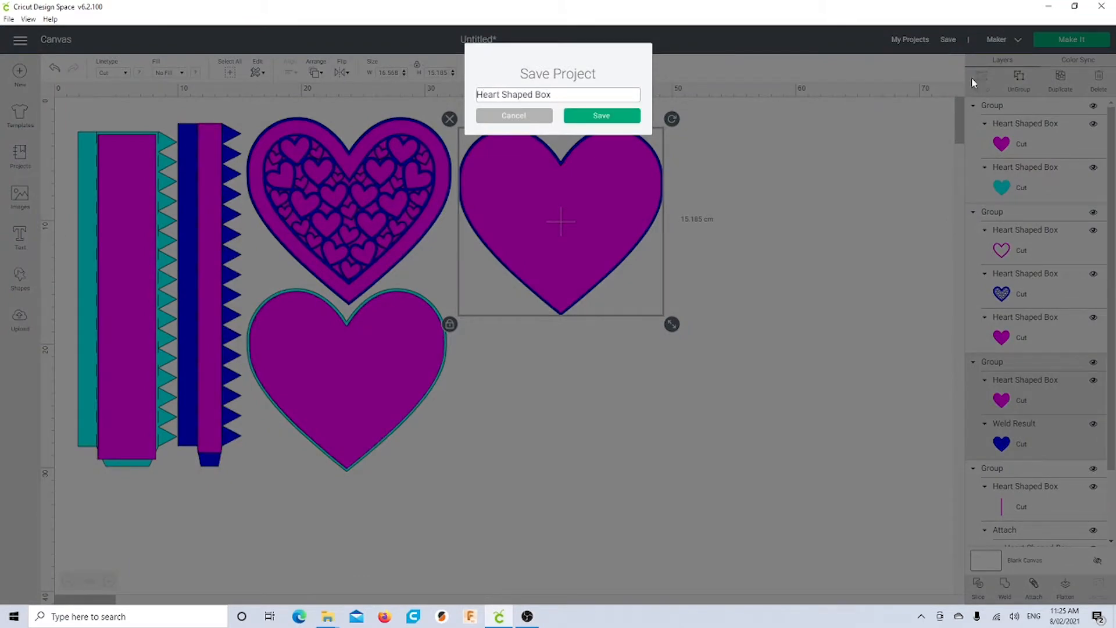
click(615, 117)
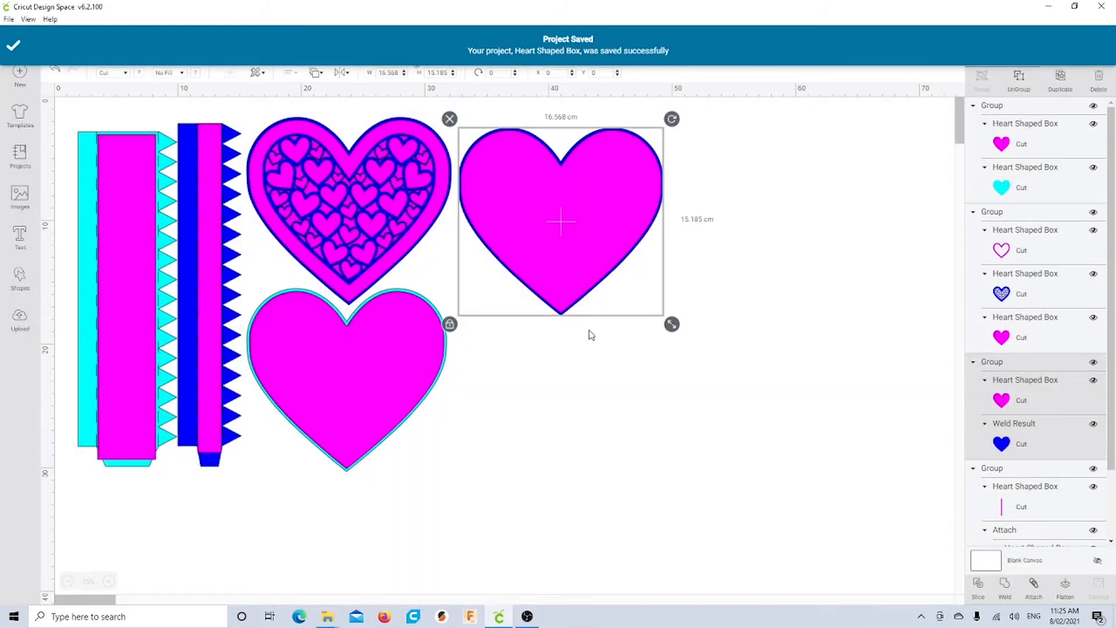
click(561, 399)
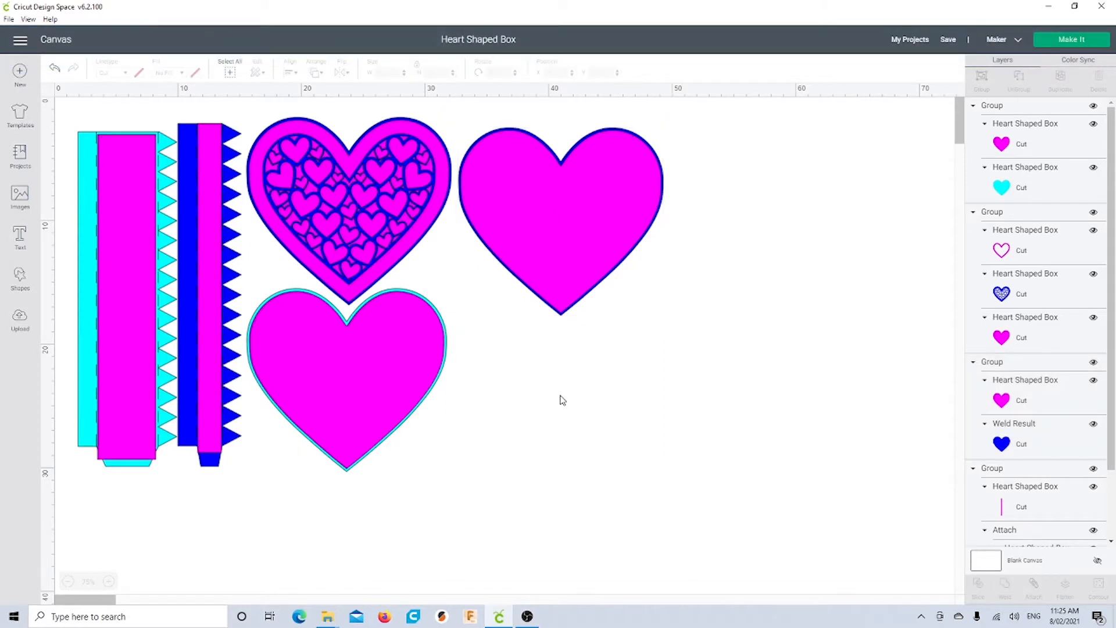